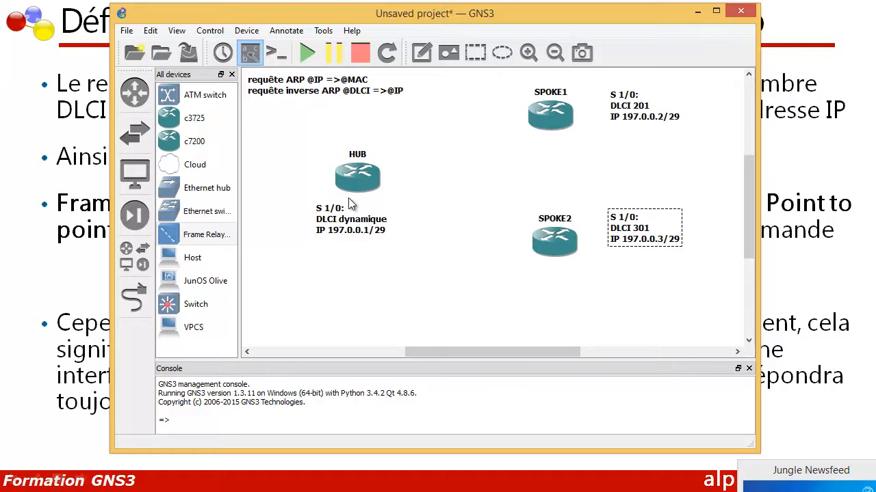
Place a Frame Relay switch on the canvas between the HUB router and the two SPOKE routers
left_click_drag(203, 237, 477, 177)
right_click(468, 173)
left_click(507, 179)
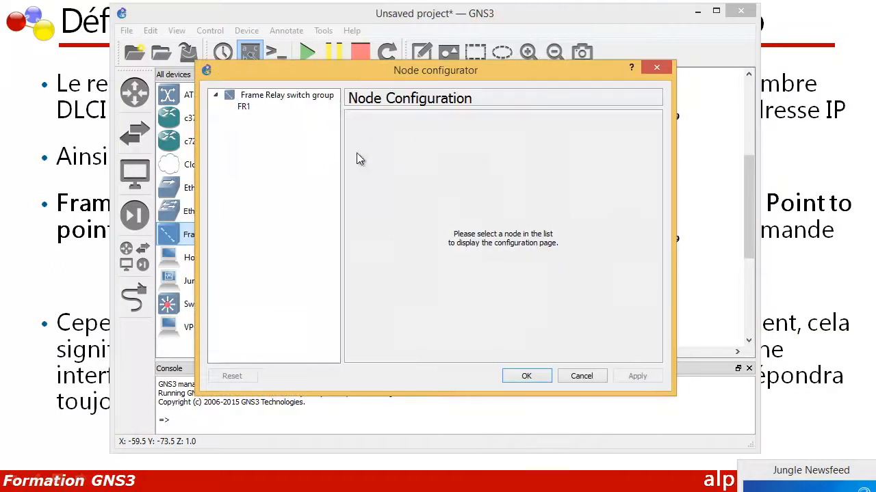
key("Escape")
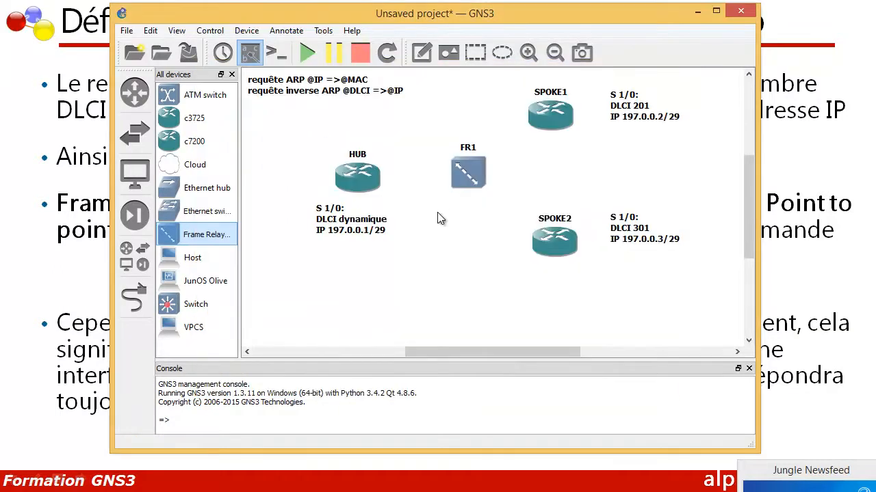
left_click(468, 179)
right_click(465, 176)
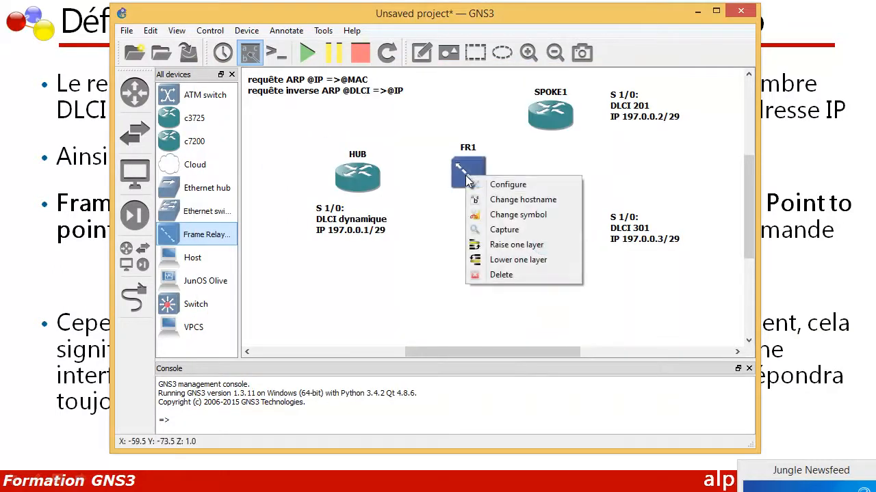
left_click(422, 199)
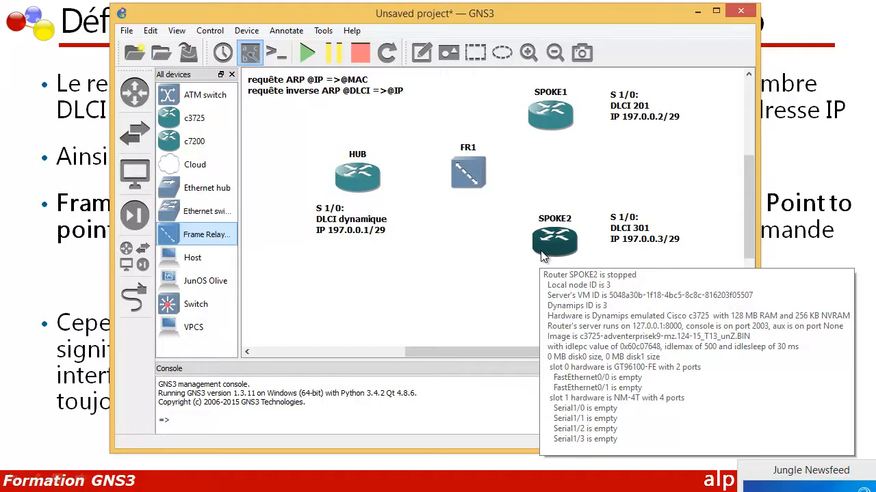
Open the FR1 switch's configuration and set the source DLCI to 102 for port 1
right_click(456, 182)
left_click(474, 183)
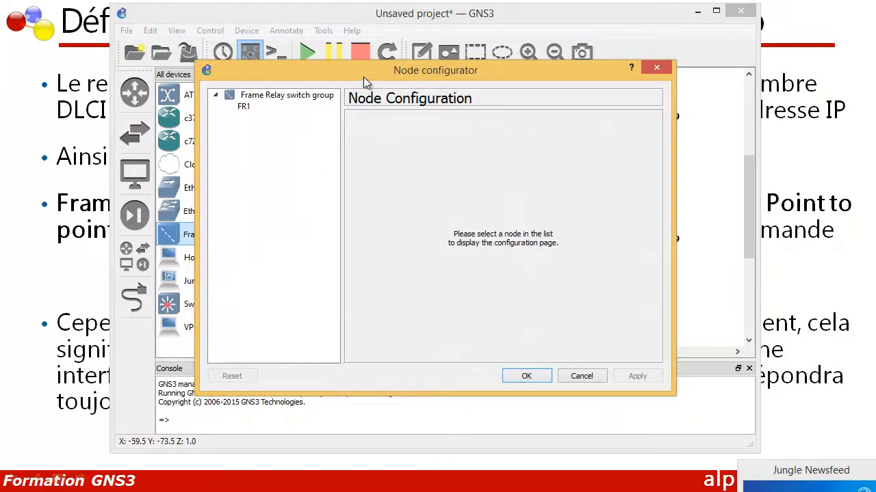
left_click_drag(355, 67, 413, 126)
left_click(300, 167)
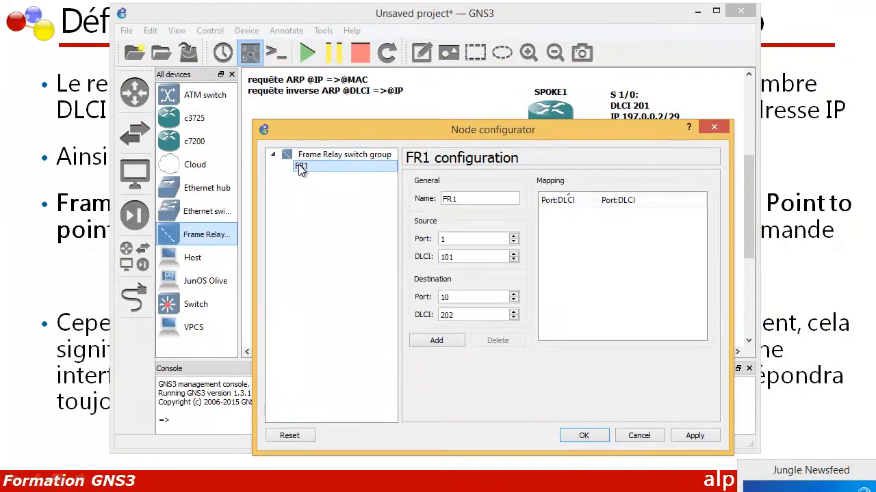
left_click(456, 256)
key("BackSpace")
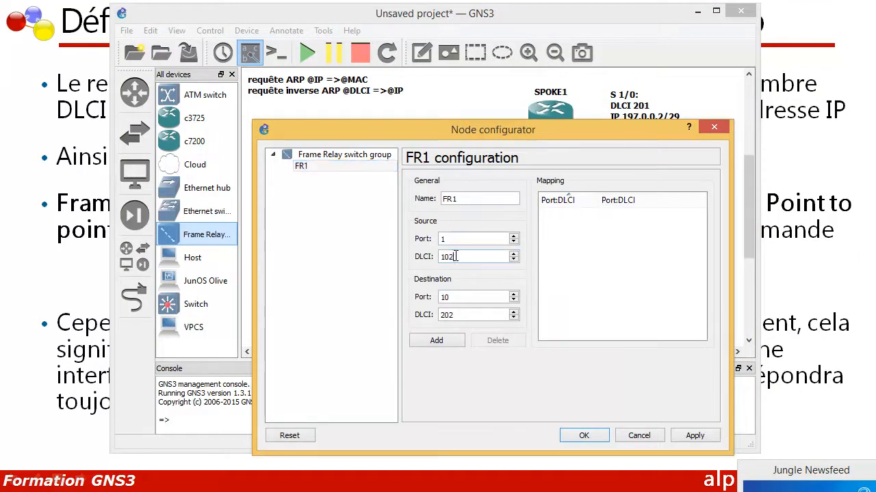
mouse_move(445, 257)
left_mouse_down()
mouse_move(431, 257)
mouse_move(457, 257)
left_mouse_up()
Set the destination port of FR1's first mapping to 2
left_click_drag(459, 297, 418, 290)
left_click_drag(443, 131, 441, 200)
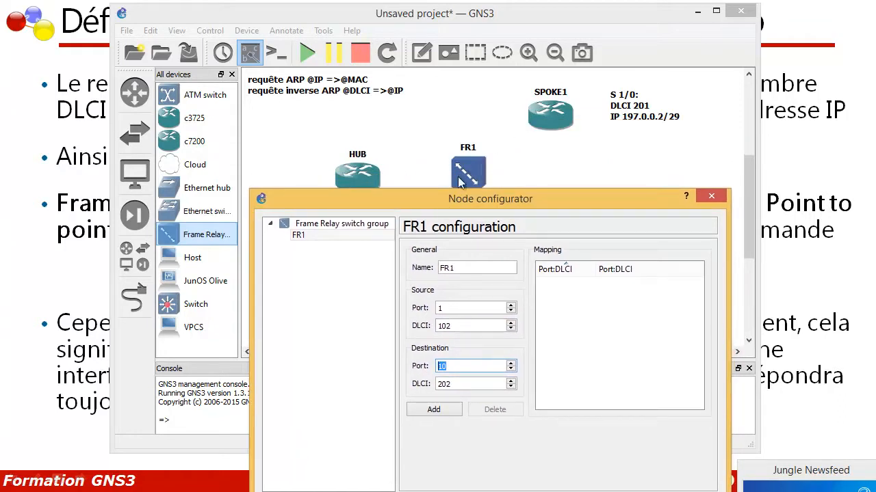
left_click_drag(456, 203, 457, 124)
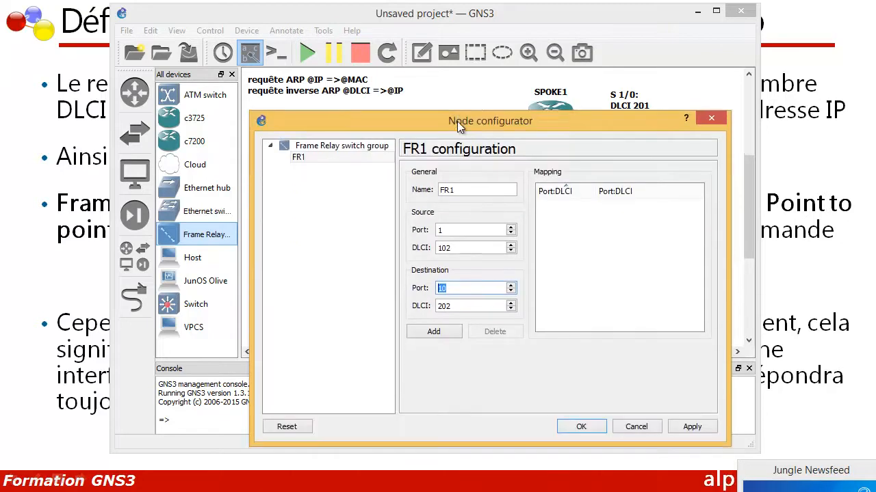
left_click(450, 288)
key("BackSpace")
key("BackSpace")
type("2")
left_click_drag(435, 123, 427, 117)
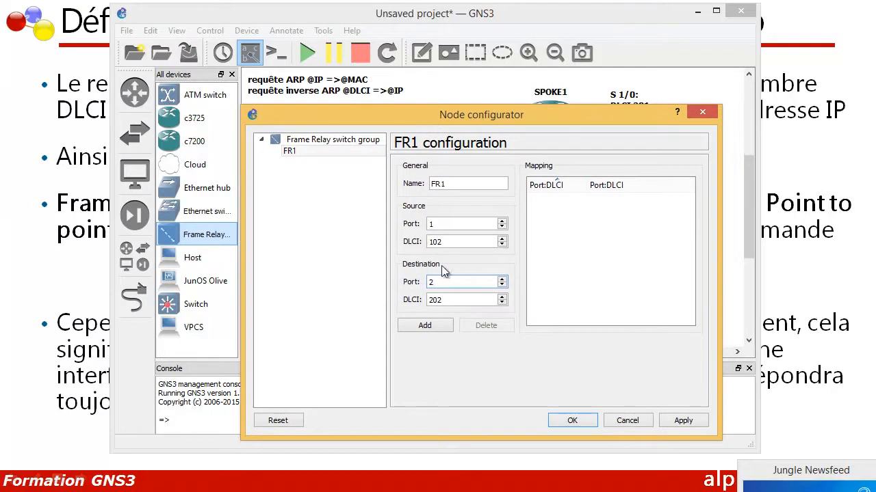
Set the destination DLCI to 201 and add the mapping from 1:102 to 2:201
double_click(445, 299)
key("BackSpace")
type("201")
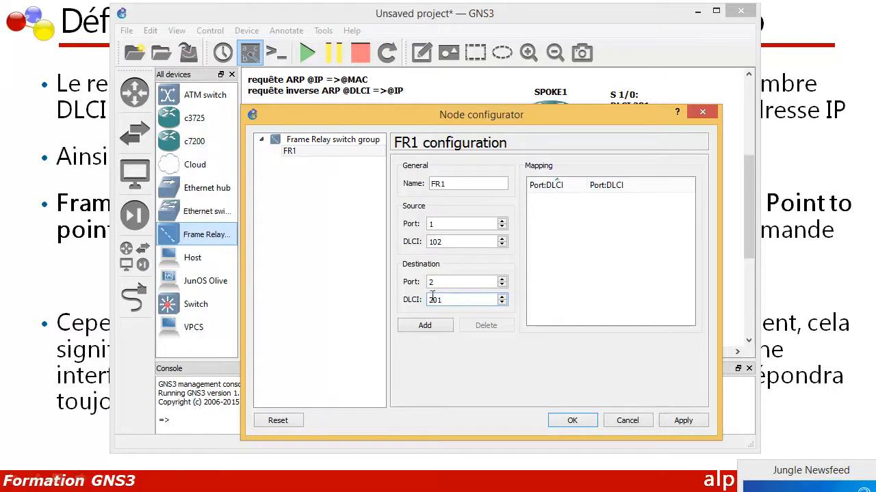
left_click_drag(433, 302, 418, 305)
left_click_drag(411, 114, 440, 261)
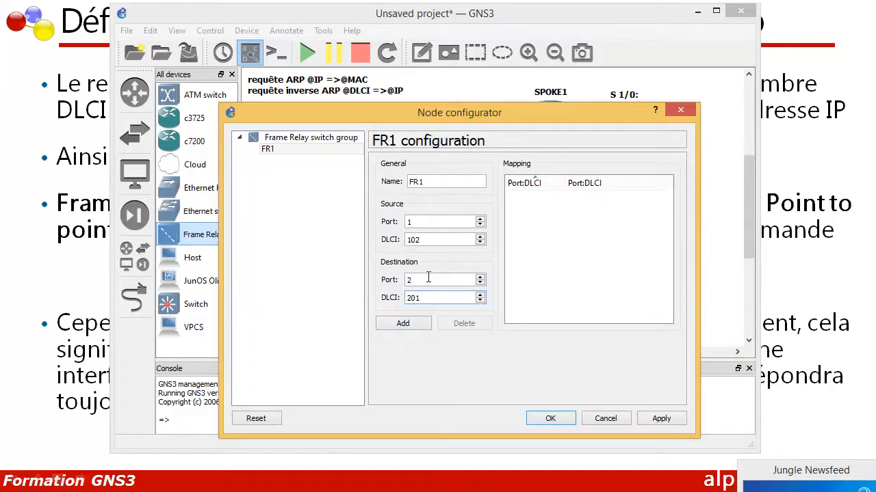
left_click(401, 325)
Set the source port of FR1's second mapping to 1, keeping DLCI 103
double_click(419, 222)
type("1")
mouse_move(422, 118)
left_mouse_down()
mouse_move(422, 137)
mouse_move(420, 120)
left_mouse_up()
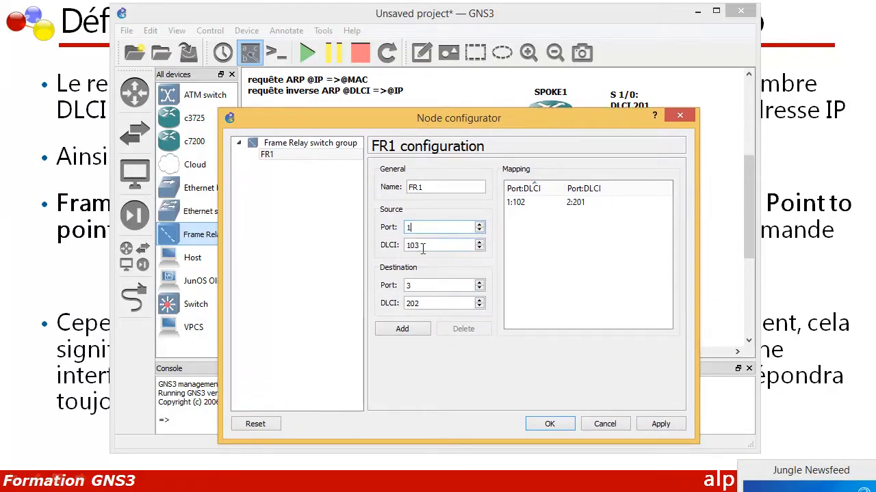
left_click_drag(411, 124, 428, 264)
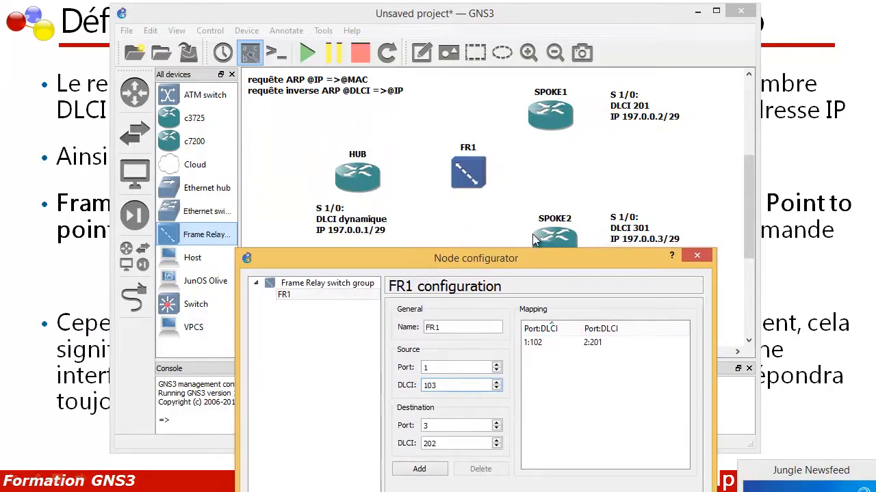
left_click_drag(429, 387, 417, 388)
left_click_drag(433, 387, 442, 388)
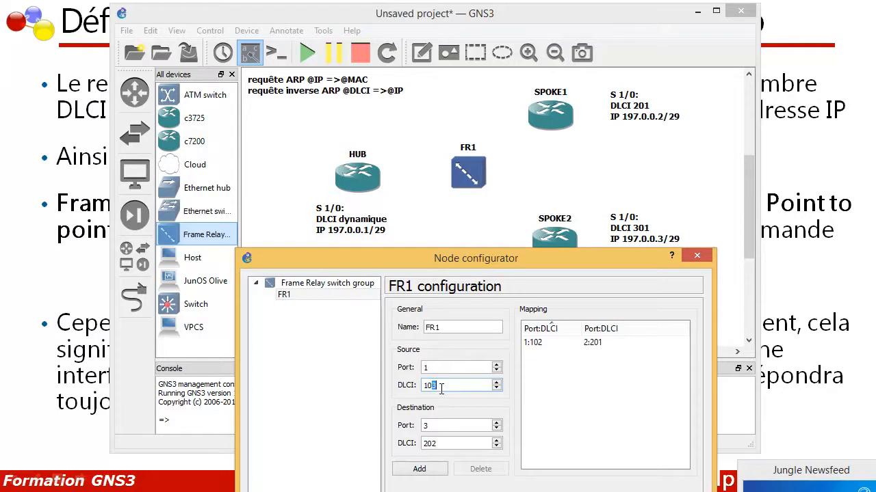
left_click(436, 386)
left_click_drag(428, 386, 450, 388)
left_click(436, 386)
left_click_drag(489, 261, 484, 180)
left_click_drag(493, 208, 495, 246)
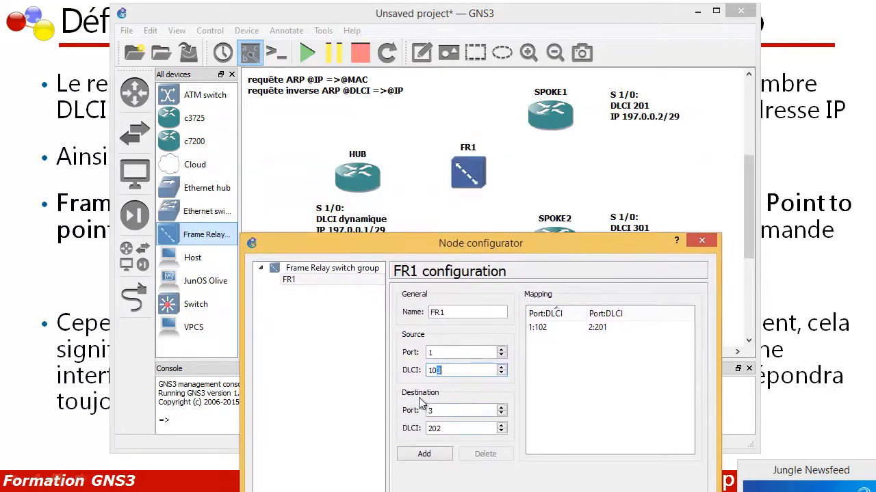
Set the destination DLCI to 301 on port 3, add the mapping from 1:103 and accept FR1's configuration
left_click(441, 411)
left_click_drag(444, 428, 417, 429)
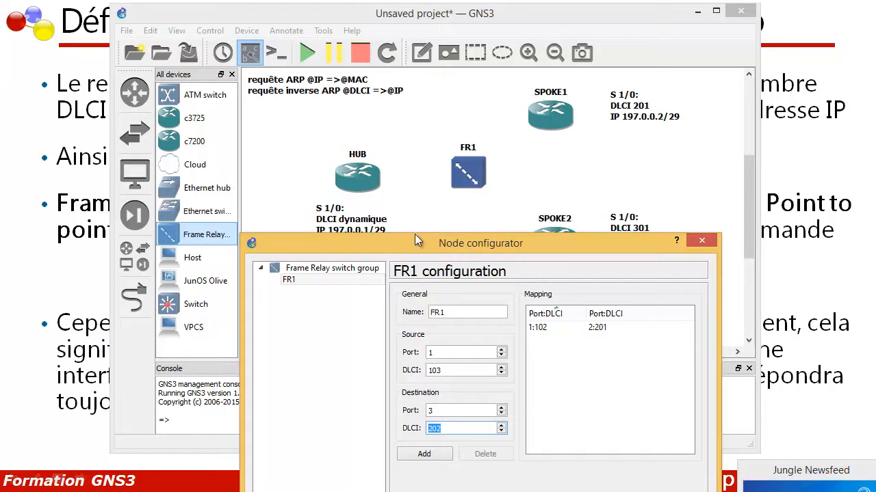
left_click_drag(415, 242, 413, 193)
type("301")
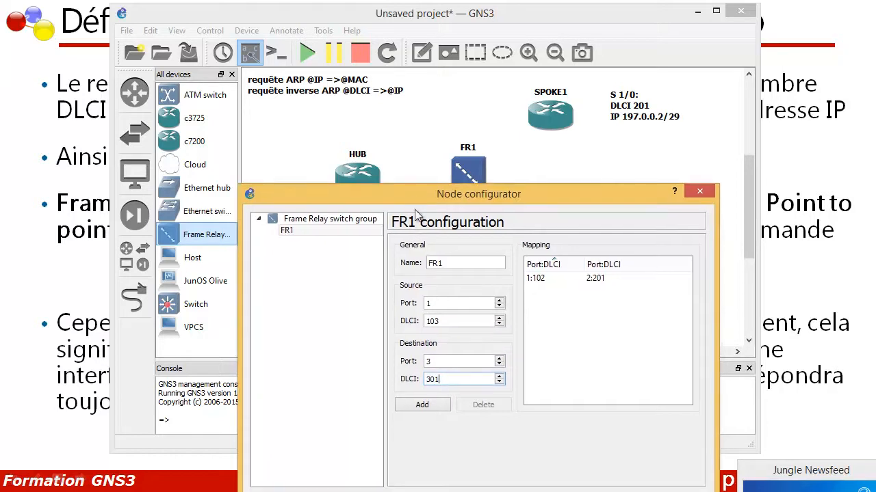
left_click(424, 405)
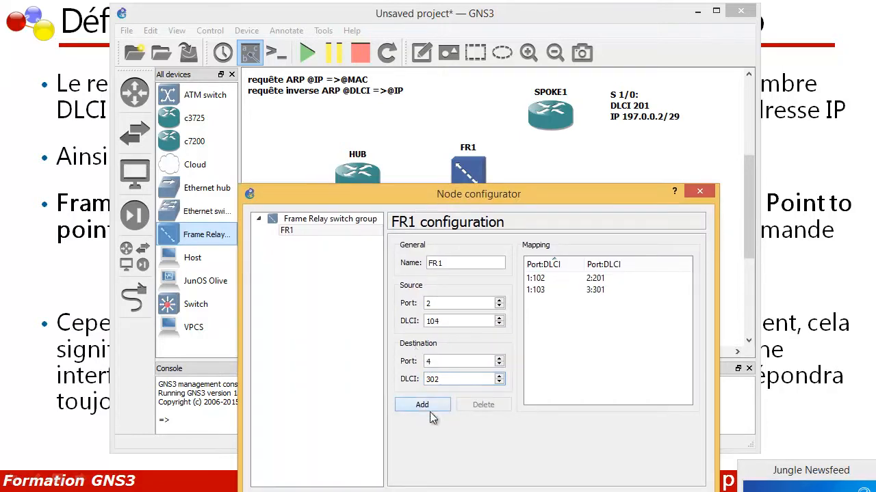
left_click(562, 491)
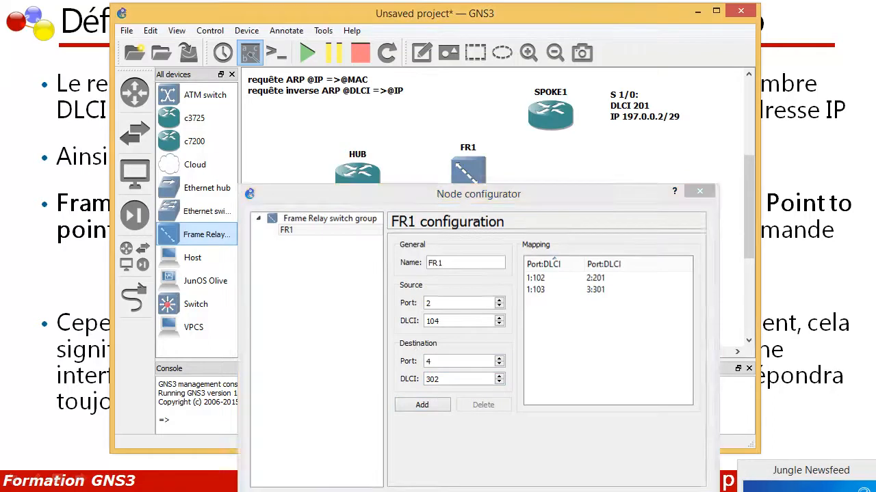
Link the HUB router's serial interface s1/0 to port 1 of the FR1 switch
left_click(134, 298)
left_click(368, 185)
left_click(397, 225)
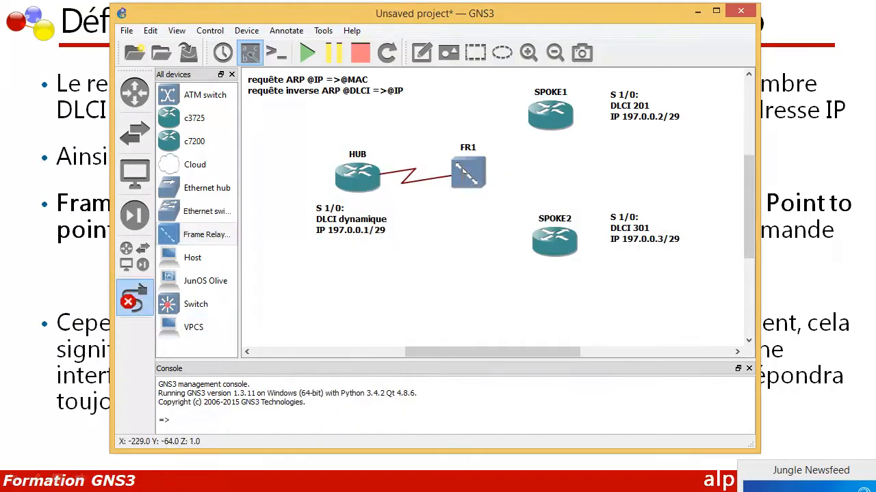
left_click(464, 170)
left_click(479, 179)
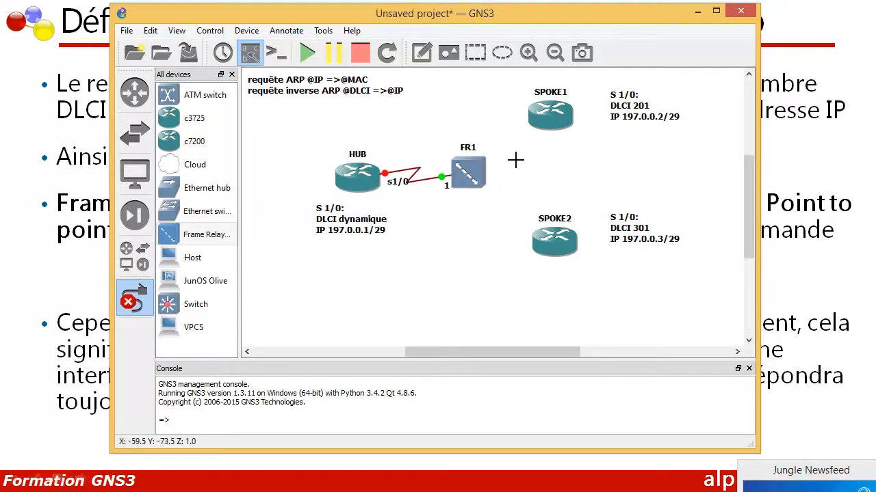
Link SPOKE1's serial interface s1/0 to port 2 of the FR1 switch
left_click(547, 117)
left_click(561, 164)
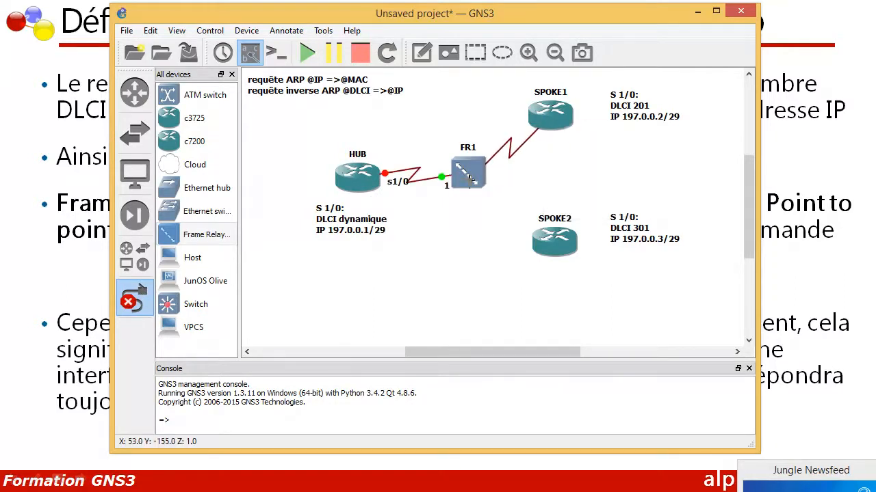
left_click(469, 179)
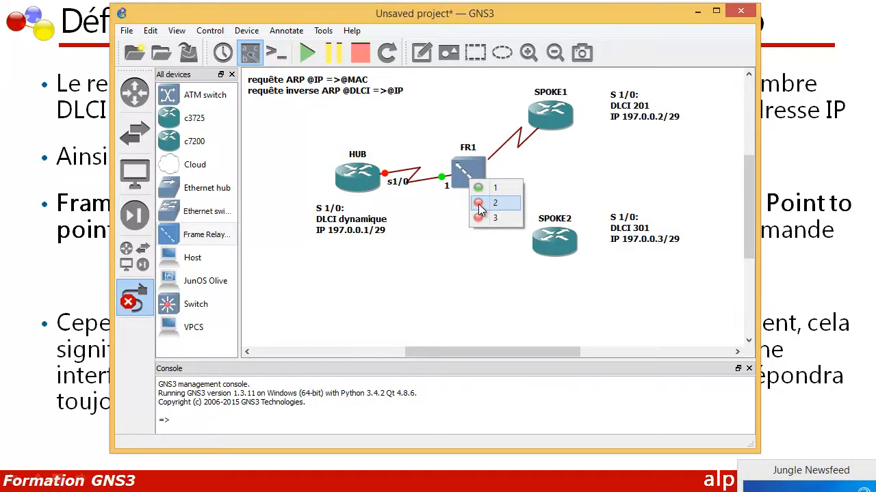
left_click(479, 203)
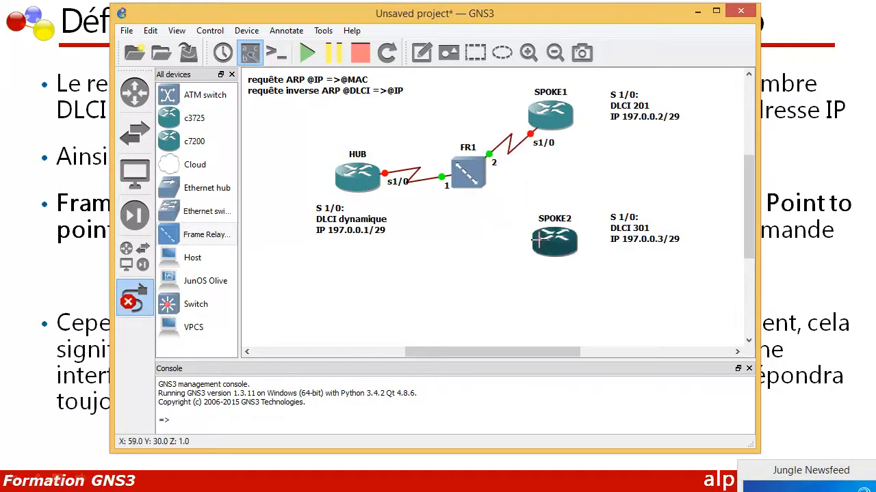
Link SPOKE2's serial interface s1/0 to port 3 of the FR1 switch and leave link mode
left_click(542, 244)
left_click(549, 283)
left_click(479, 178)
left_click(494, 218)
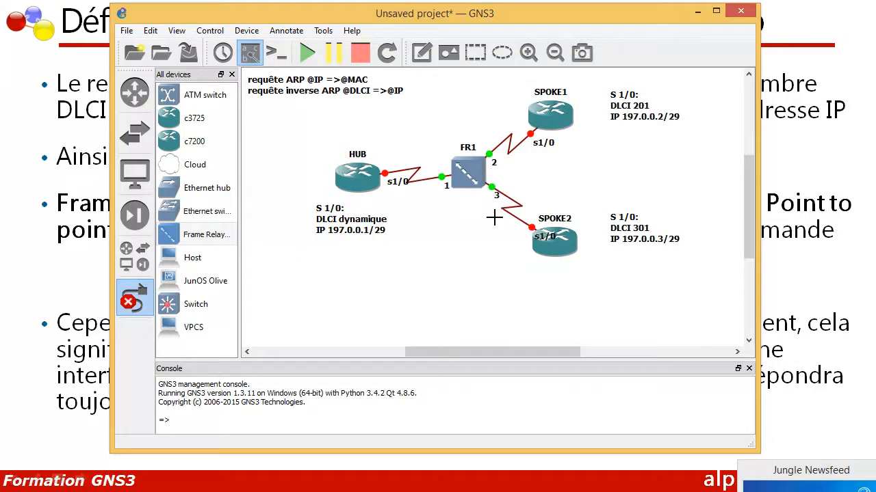
left_click(134, 306)
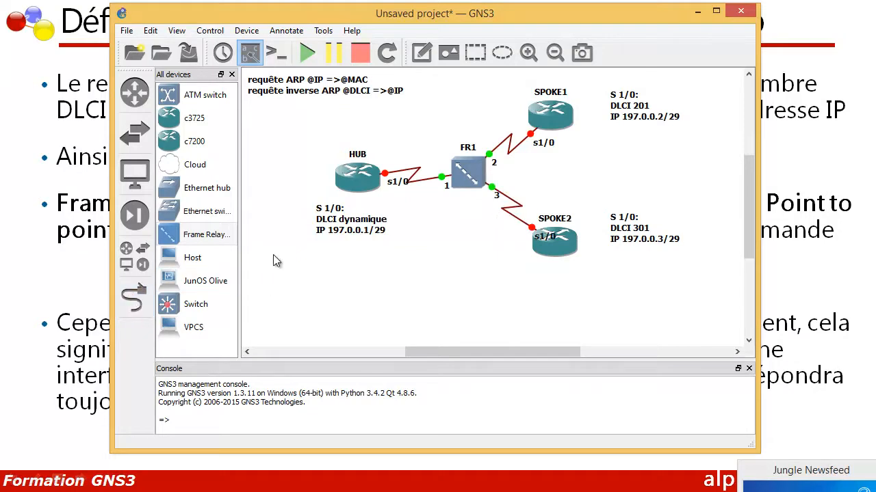
Start all devices in the topology and open the consoles of all routers
left_click(325, 124)
left_click(363, 55)
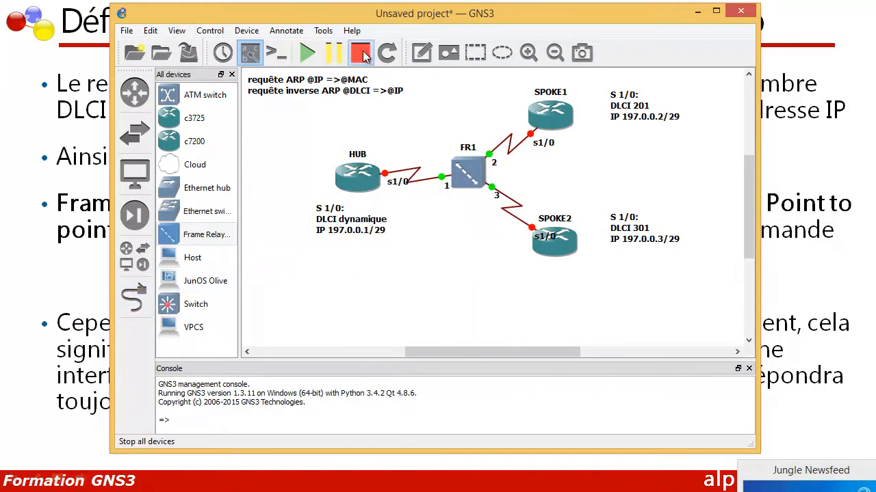
left_click(306, 59)
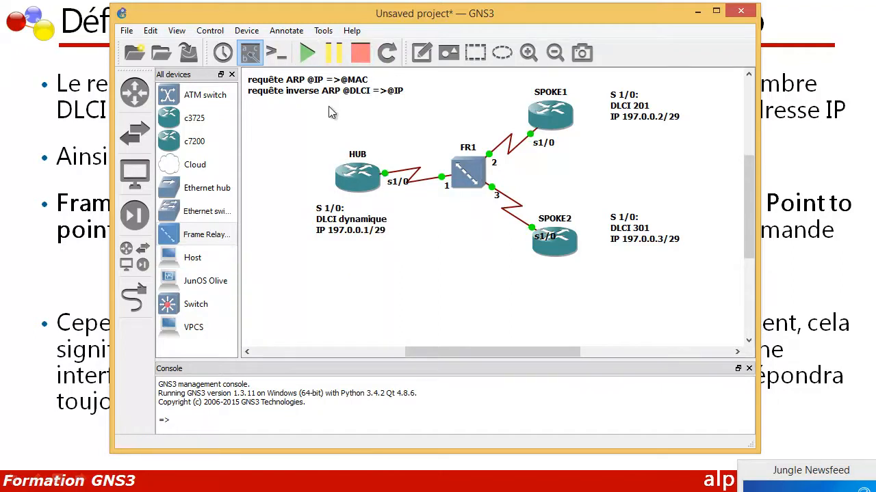
left_click(275, 54)
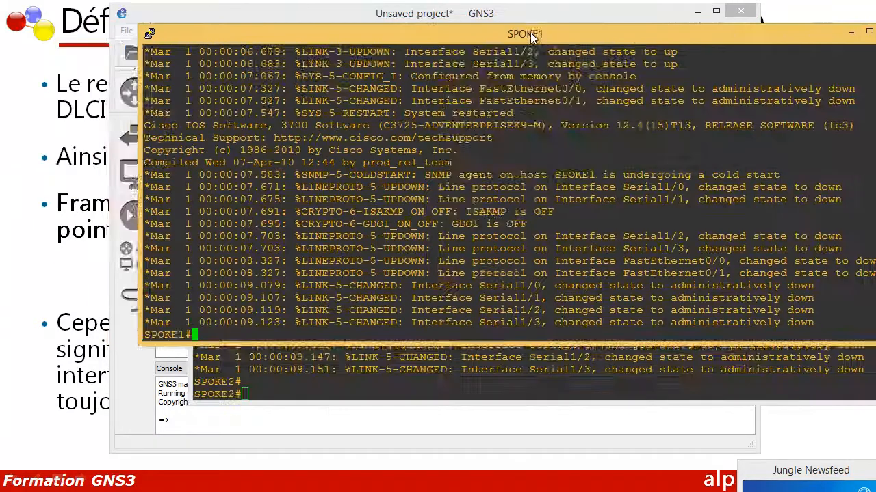
Minimize the SPOKE1 and SPOKE2 consoles and place the HUB console below the topology
left_click_drag(530, 33, 390, 73)
left_click(712, 65)
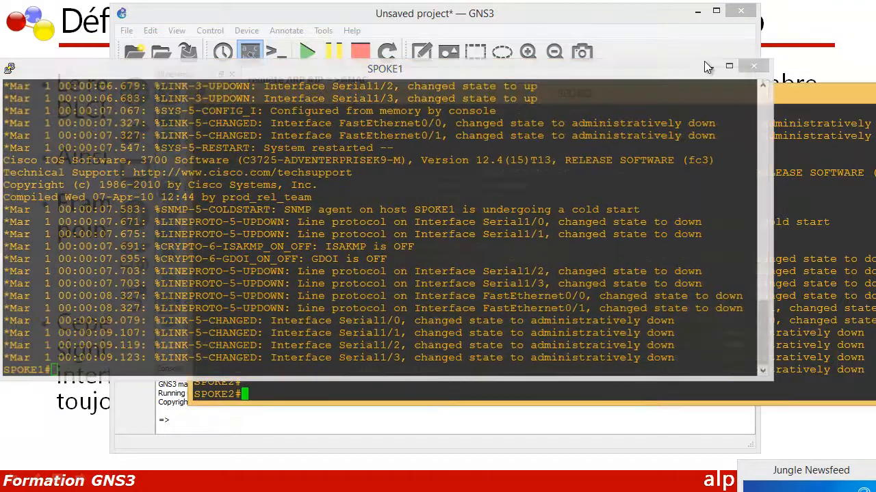
left_click_drag(687, 92, 633, 105)
left_click(807, 104)
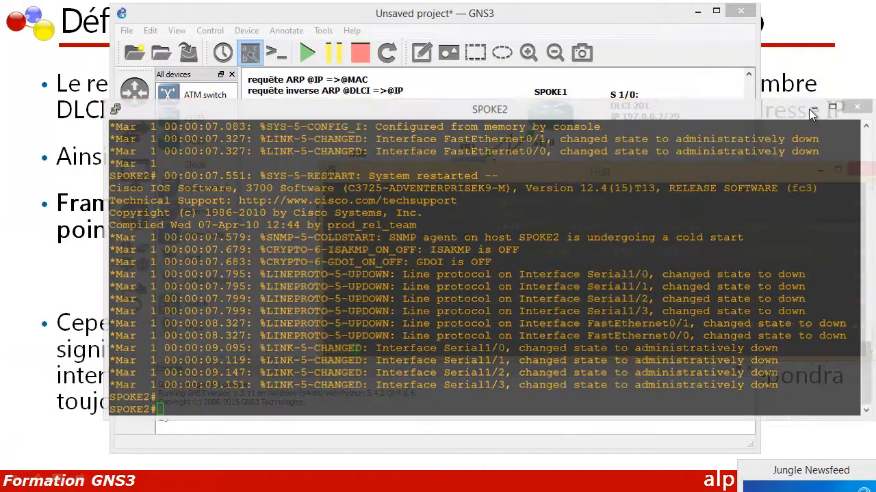
left_click_drag(550, 175, 414, 270)
On HUB, enter global configuration mode with "conf t" and open the serial interface with "int s 1/0"
type("co nf")
key("BackSpace")
key("BackSpace")
key("BackSpace")
key("BackSpace")
key("BackSpace")
key("BackSpace")
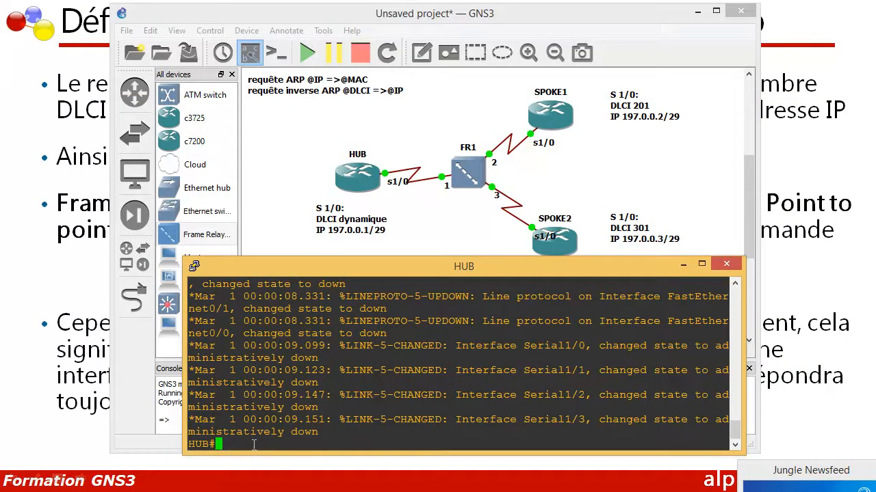
type("conf t")
key("Return")
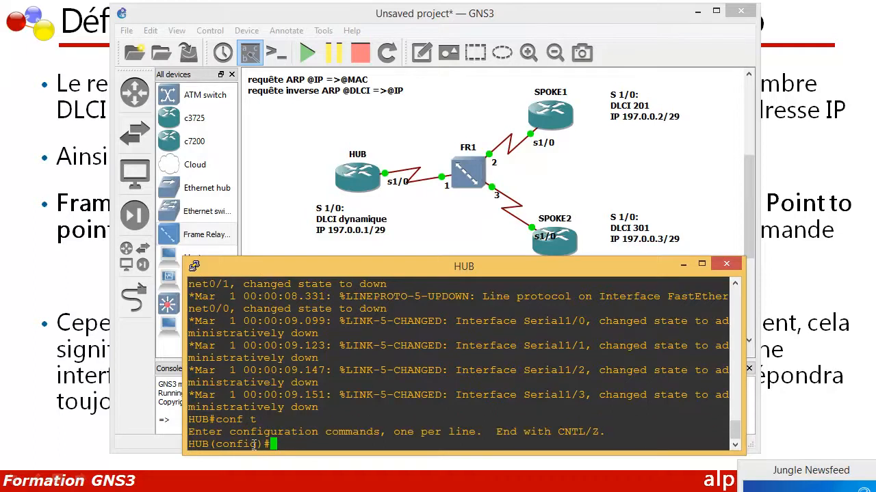
type("int s 1/0")
key("Return")
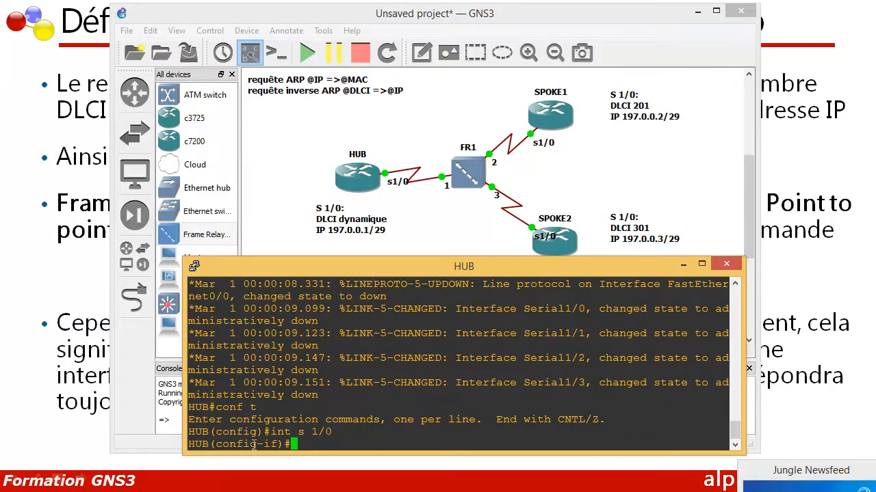
Enable HUB's serial interface s1/0 with "no shutdown"
type("no su")
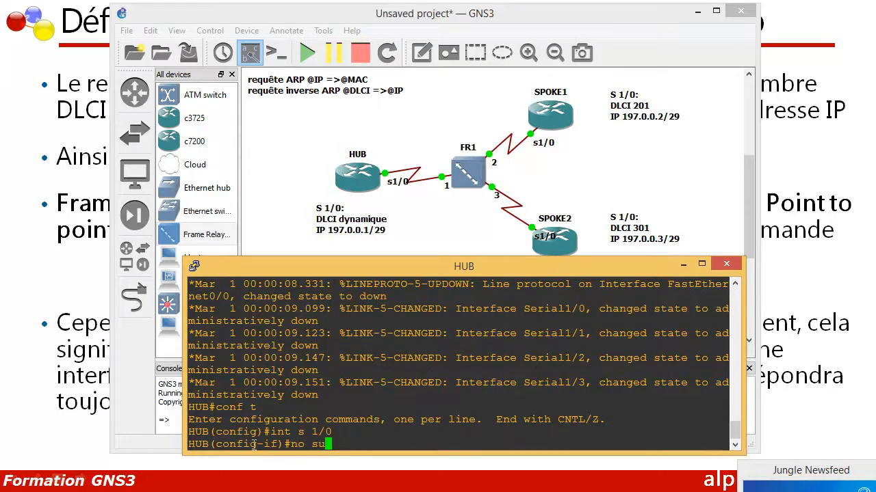
key("Tab")
key("BackSpace")
type("h")
key("Tab")
key("Return")
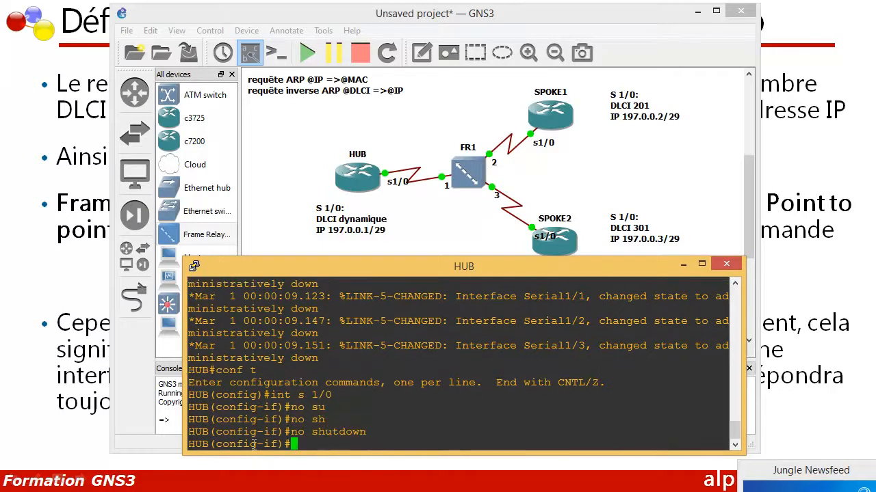
Set the encapsulation of HUB's s1/0 interface with "encapsulation frame-relay"
type("en")
key("Tab")
type("frm")
key("BackSpace")
type("a")
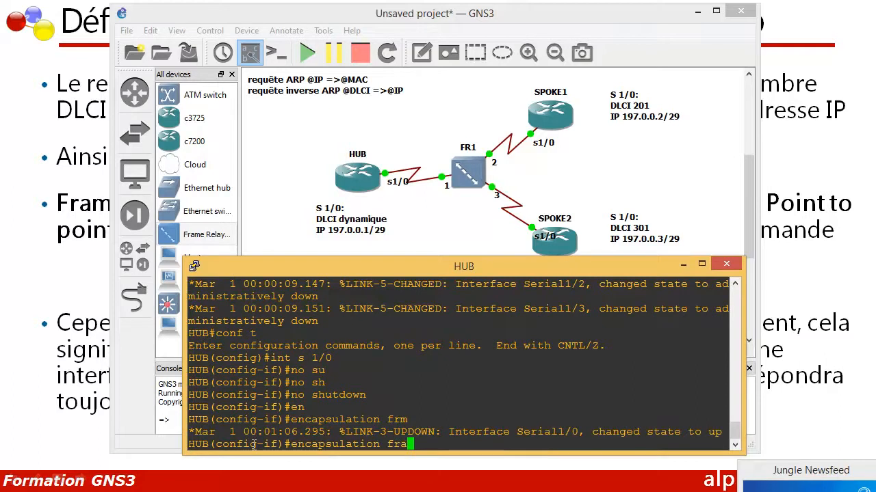
type("m")
key("Tab")
key("Return")
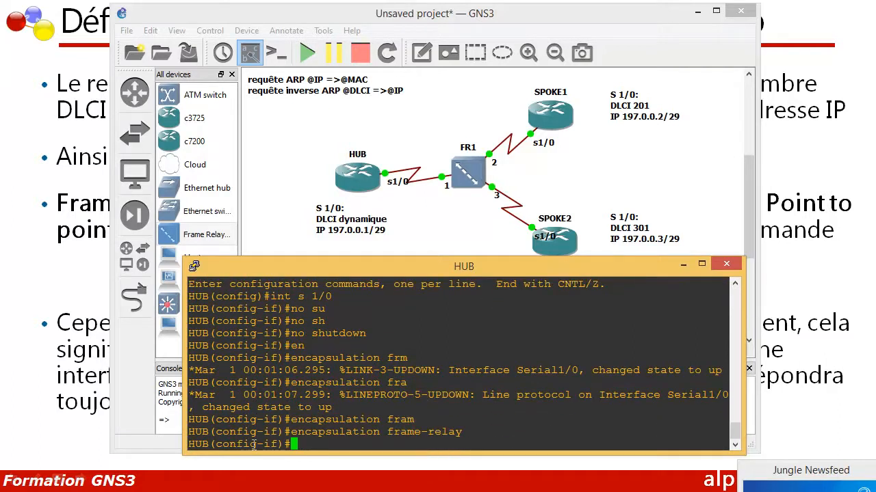
Try to assign HUB's s1/0 address with the command "ip 197.0.0.1 255.255.255.248"
type("ipa")
key("BackSpace")
type("197.0.0.1 ")
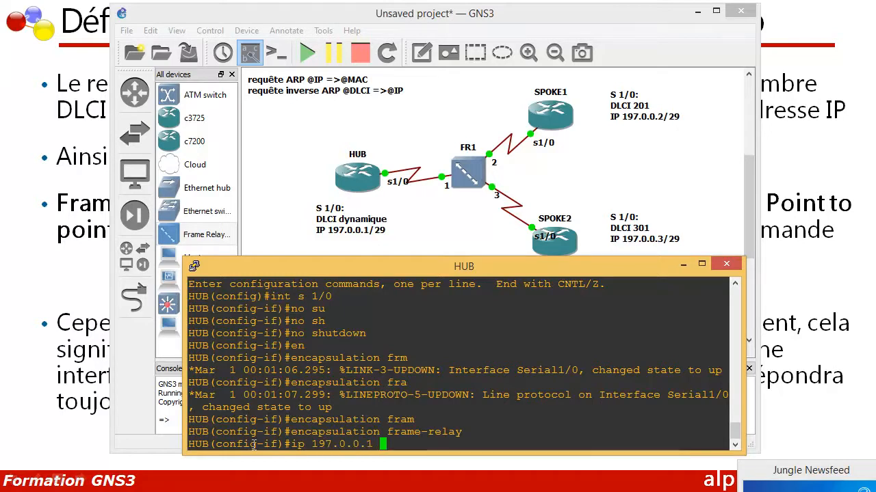
type("255.255")
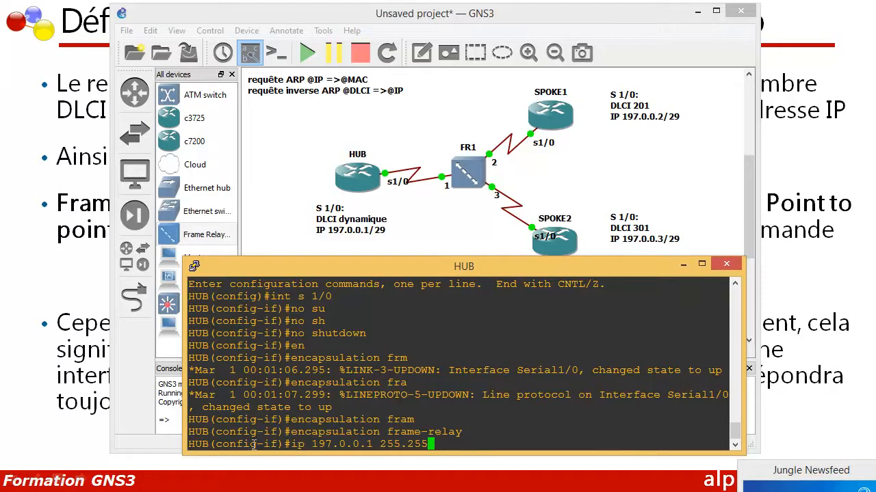
type(".255.248")
key("Return")
Recall the address command, correct it to "ip add 197.0.0.1 255.255.255.248" and run it on HUB's s1/0
key("Up")
key("Left")
key("Left")
key("Left")
key("Left")
key("Left")
key("Left")
key("Left")
key("Left")
key("Left")
key("Left")
key("Left")
key("Left")
key("Left")
key("Left")
key("Left")
key("Left")
key("Left")
key("Left")
key("Left")
key("Left")
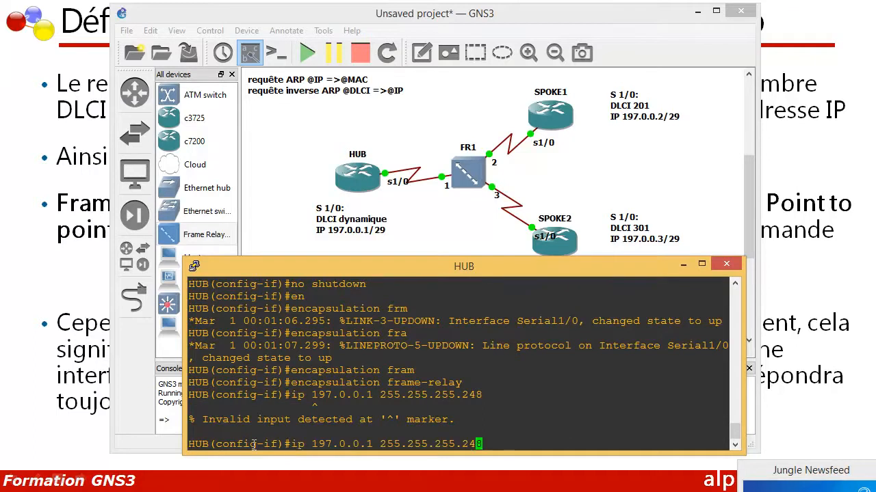
type("add")
key("Return")
key("Up")
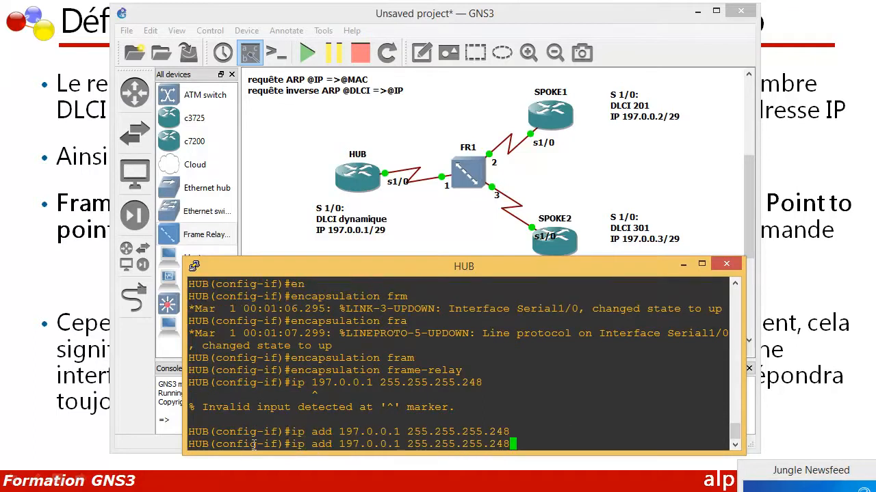
key("Return")
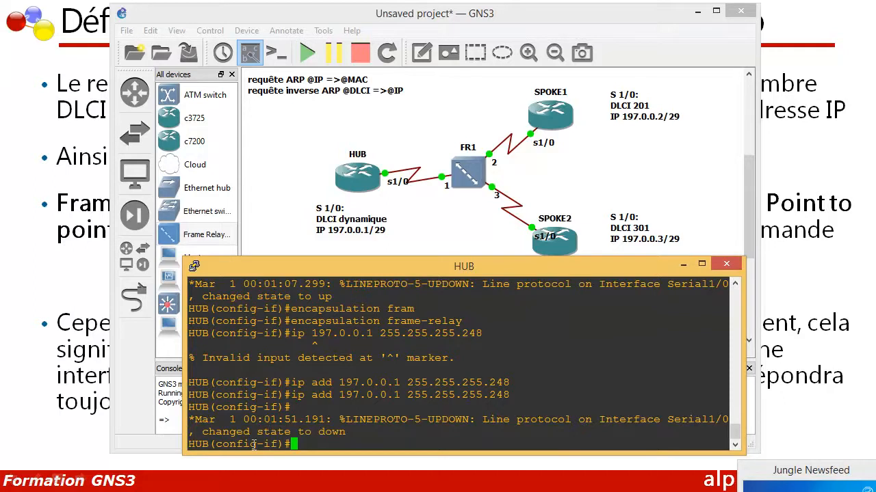
Enable dynamic address mapping on HUB's s1/0 with "frame-relay inverse-arp"
type("fram")
key("Tab")
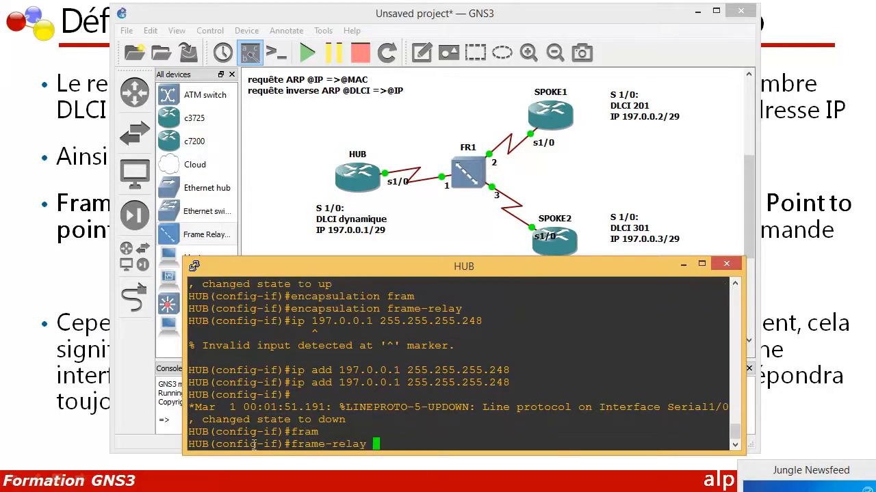
type("inve")
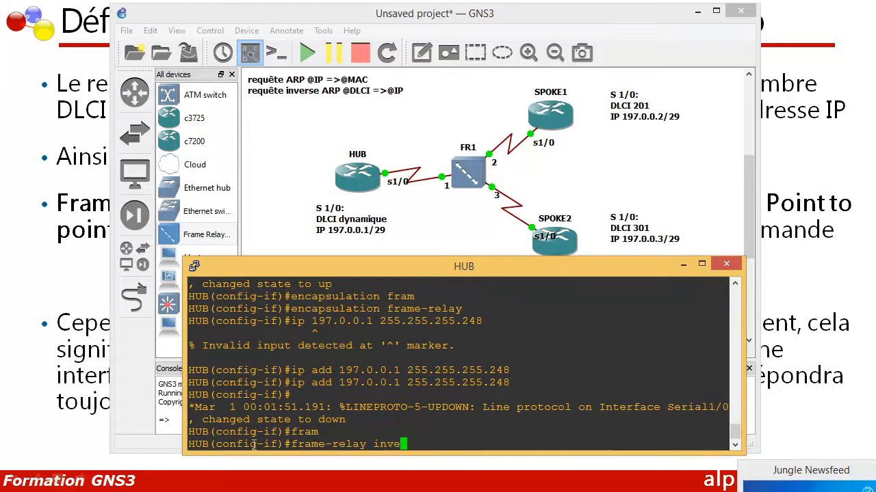
key("Tab")
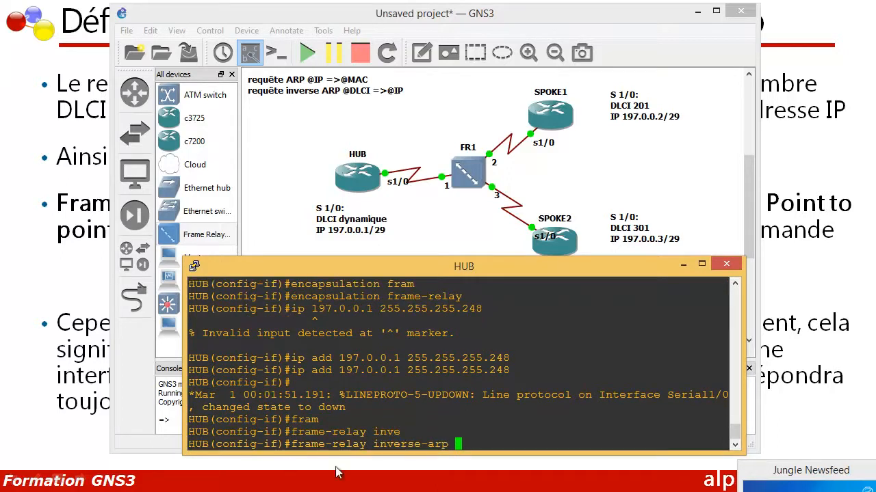
left_click_drag(464, 445, 292, 444)
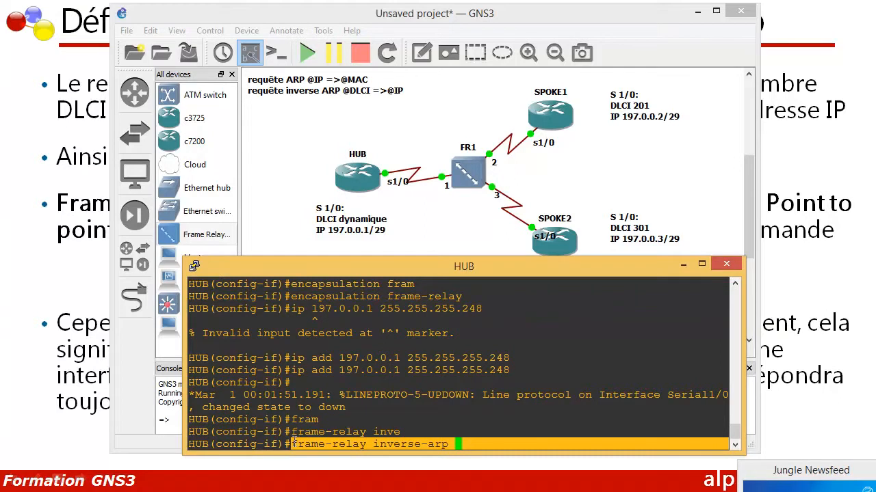
key("Return")
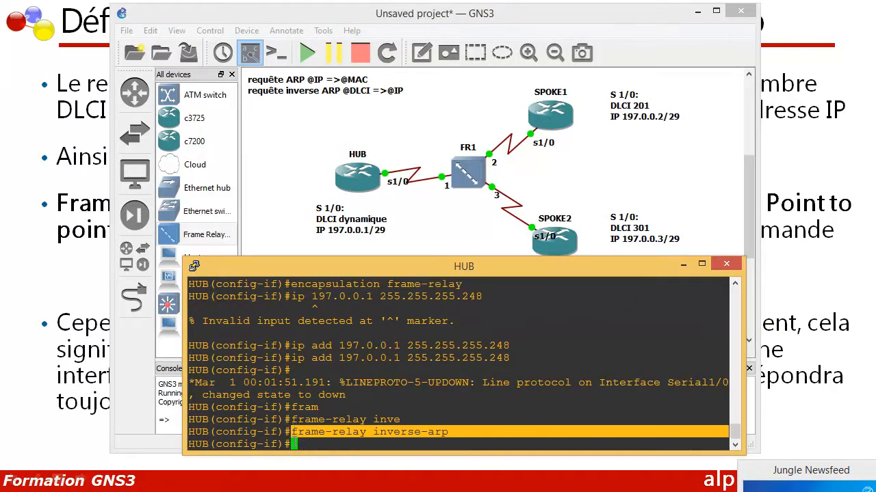
left_click(301, 444)
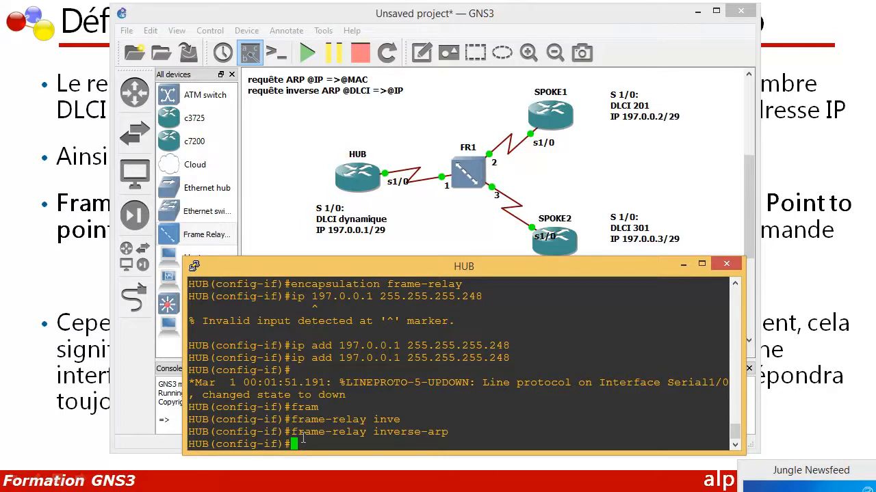
left_click_drag(296, 395, 448, 395)
left_click(331, 444)
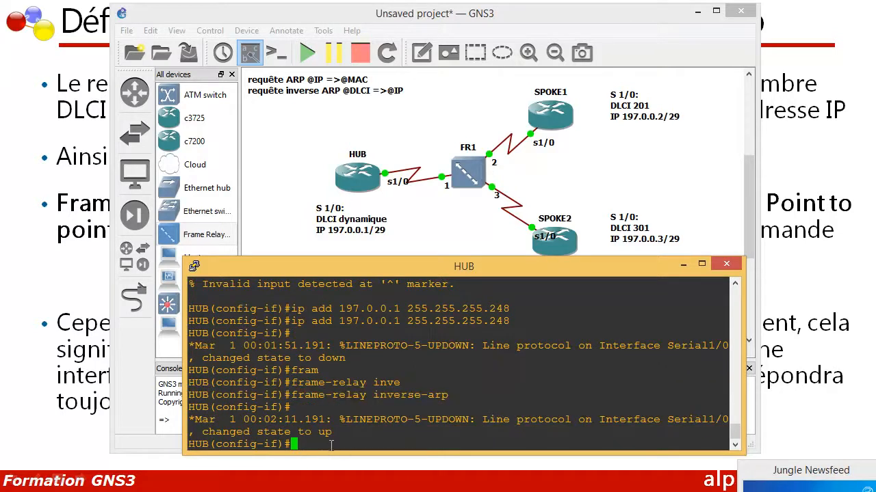
key("Return")
key("Return")
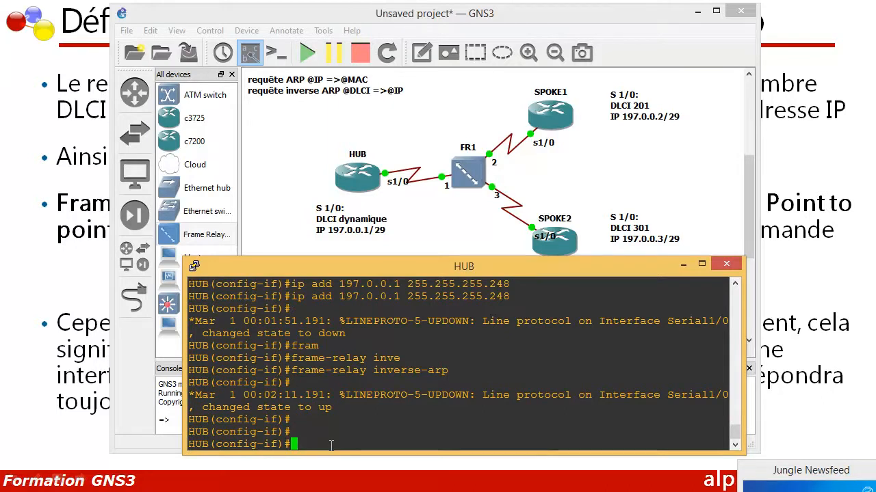
Exit HUB's interface and global configuration modes back to the privileged prompt
type("exit")
key("Return")
key("Return")
key("Return")
type("exit")
key("Return")
key("Return")
key("Return")
key("Return")
key("Return")
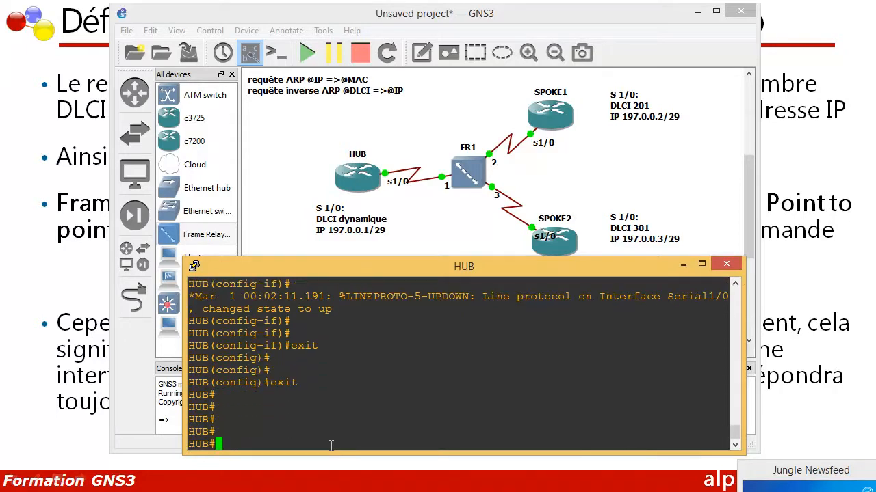
Display HUB's Frame Relay mappings with "show frame-relay map"
type("sh")
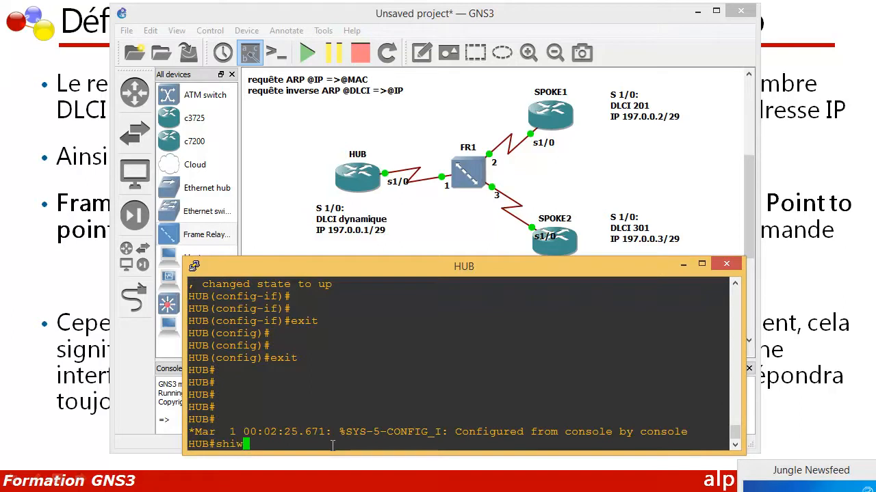
type("ow fram")
key("Tab")
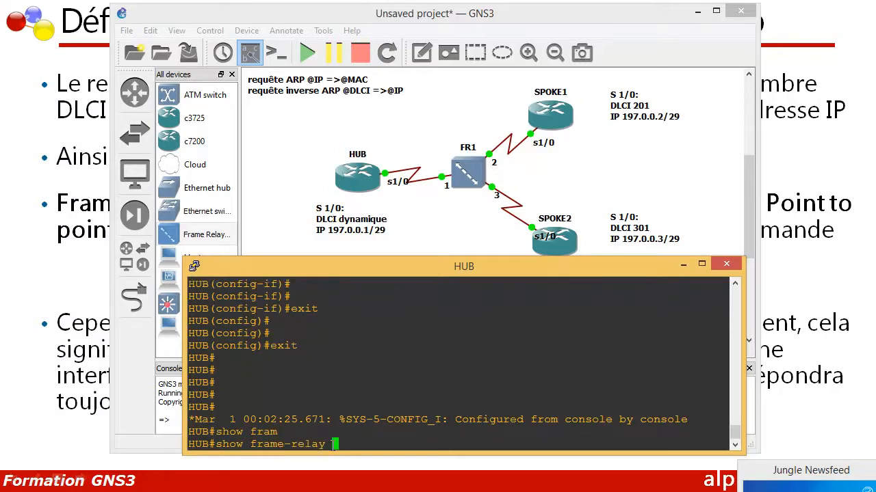
type("map")
key("Return")
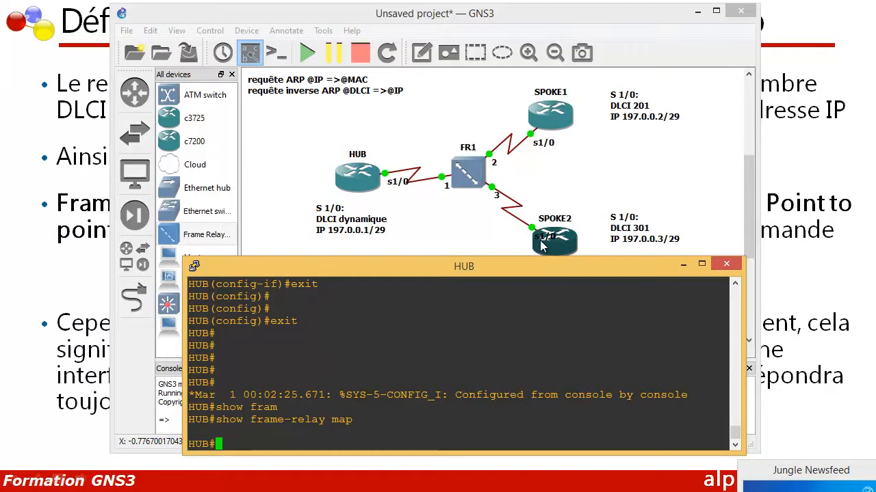
Move SPOKE2's s1/0 label clear of the router in the topology and bring up the SPOKE1 console
left_click_drag(541, 238, 507, 249)
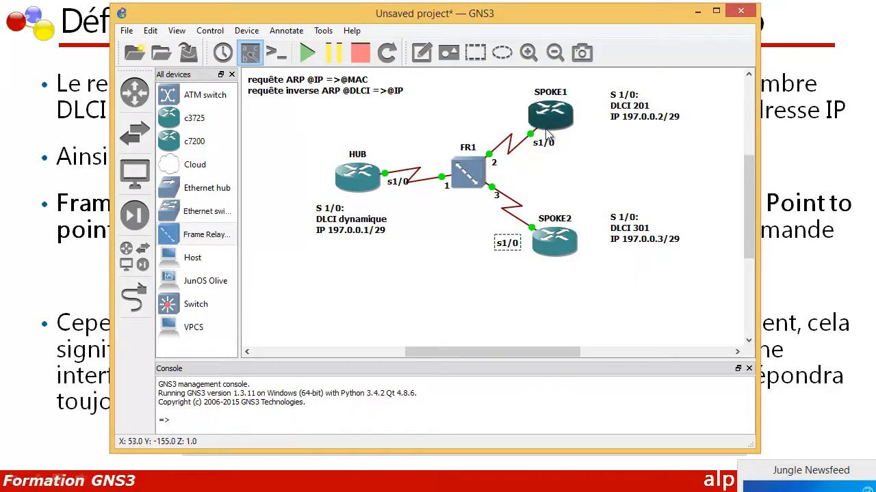
left_click(482, 491)
left_click(481, 490)
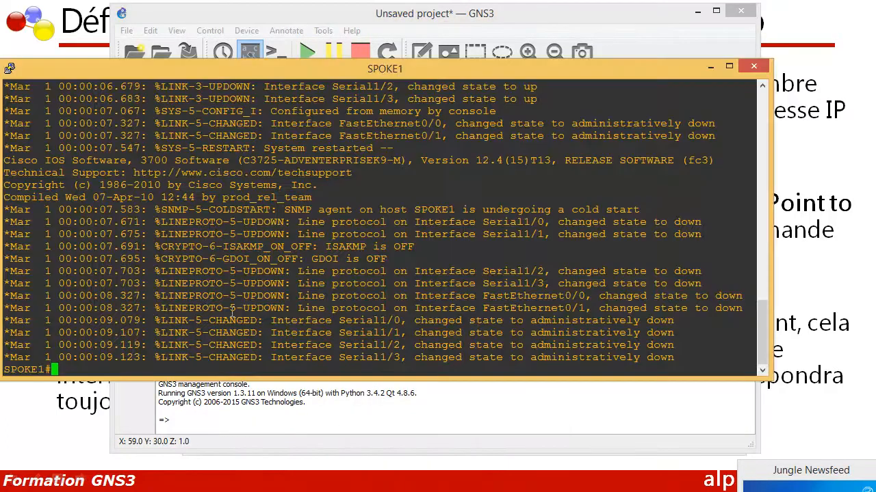
Reposition and shrink the SPOKE1 console to uncover the topology, and enter global configuration mode with "conf t"
type("conf")
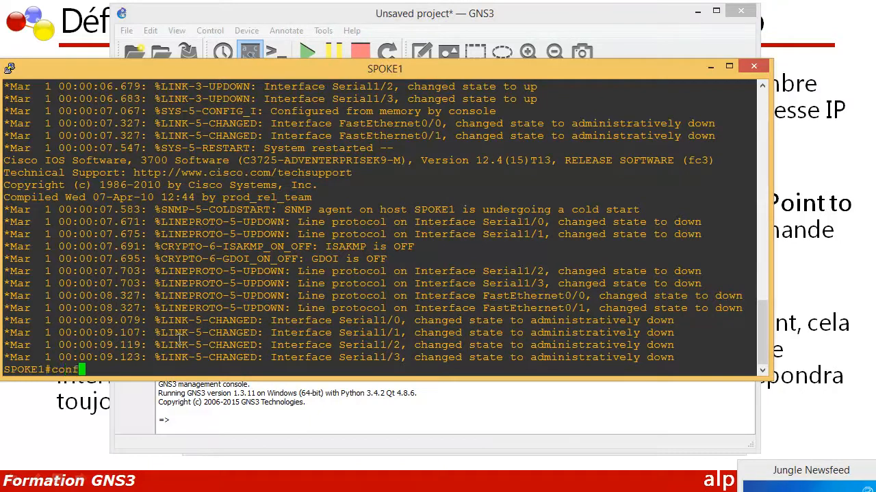
left_click_drag(211, 63, 361, 70)
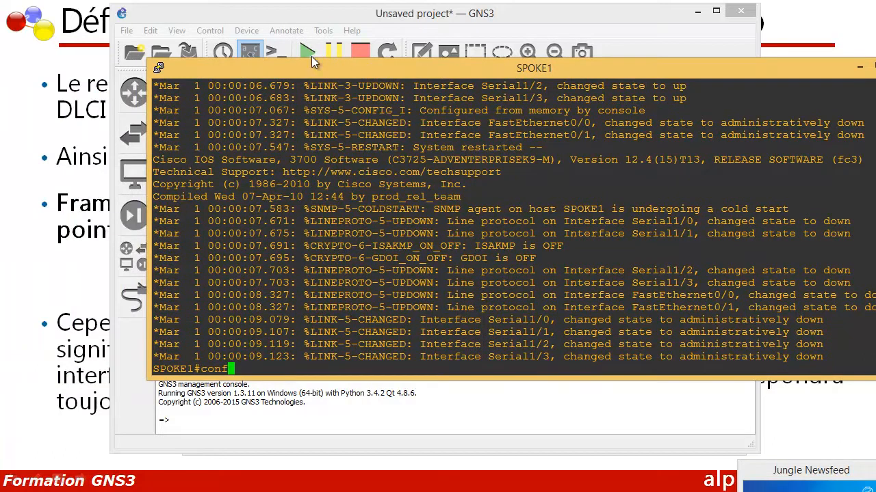
left_click_drag(156, 67, 321, 203)
type("t")
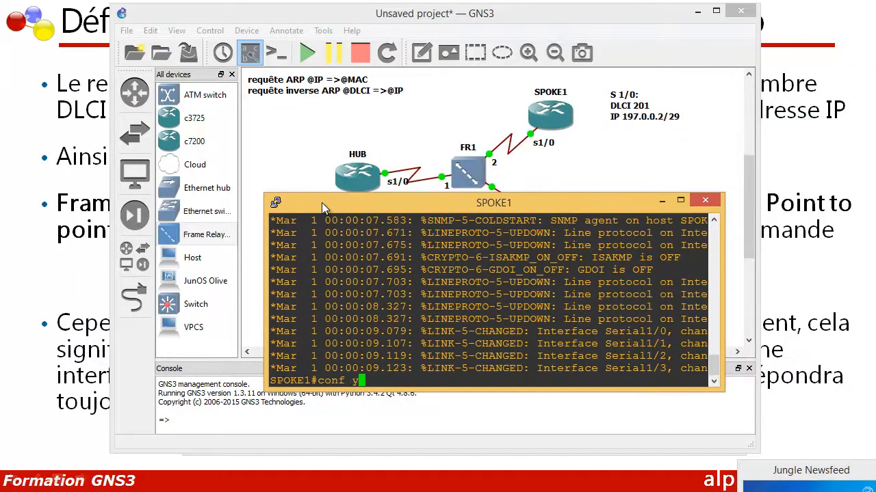
key("Return")
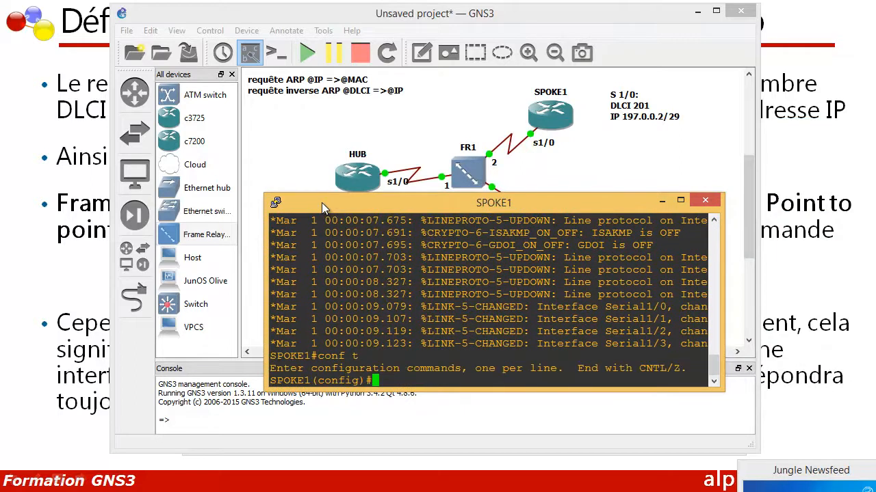
On SPOKE1, open the serial interface with "int s 1/0" and enable it with "no shutdown"
type("int s 1/0")
key("Return")
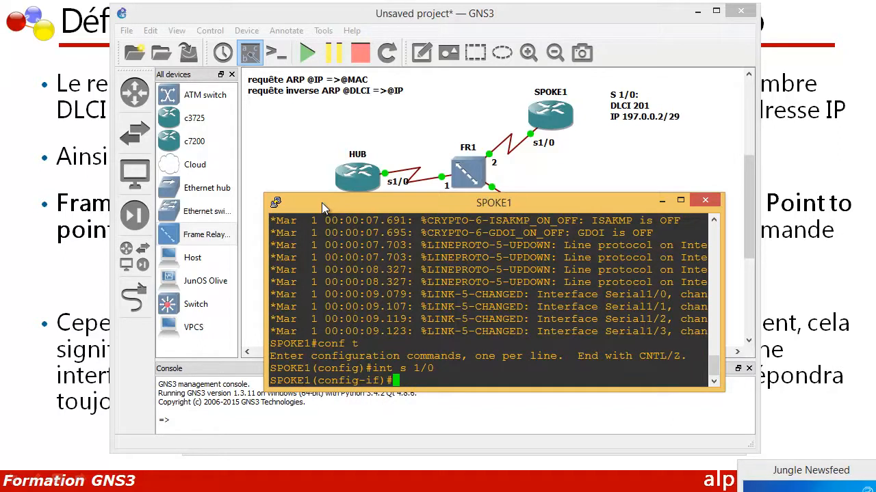
type("no shu")
key("Tab")
key("Return")
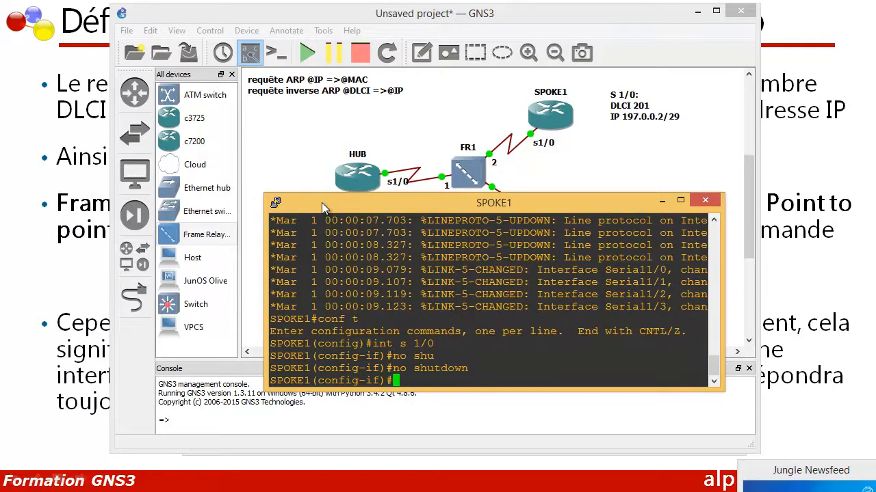
Set the encapsulation of SPOKE1's s1/0 interface with "encapsulation frame-relay"
type("en")
key("Tab")
type("fr")
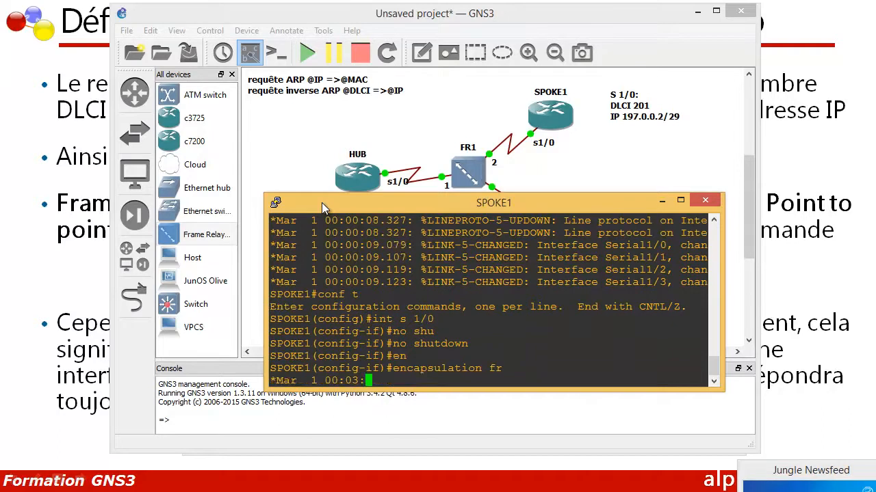
key("Tab")
key("Return")
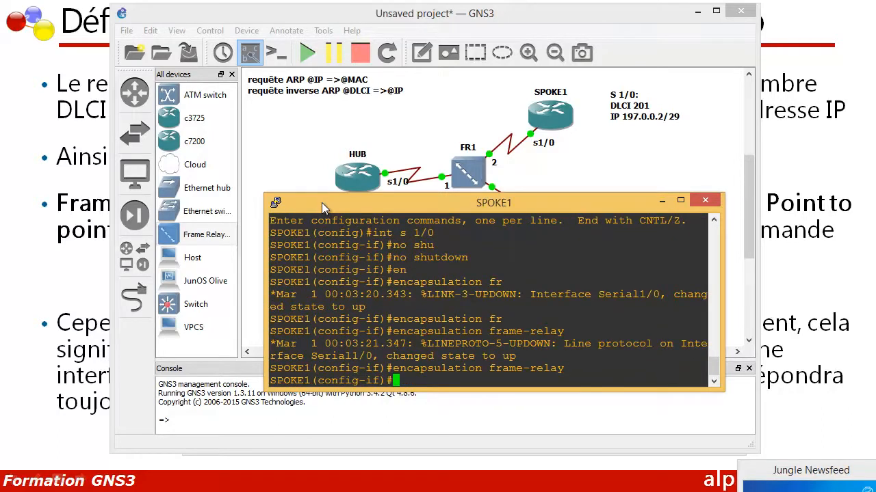
key("Return")
left_click_drag(387, 357, 574, 357)
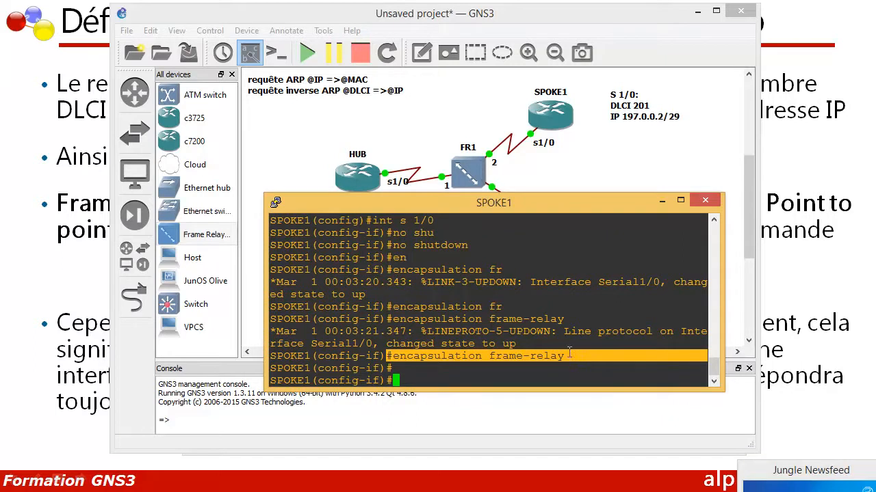
left_click(414, 381)
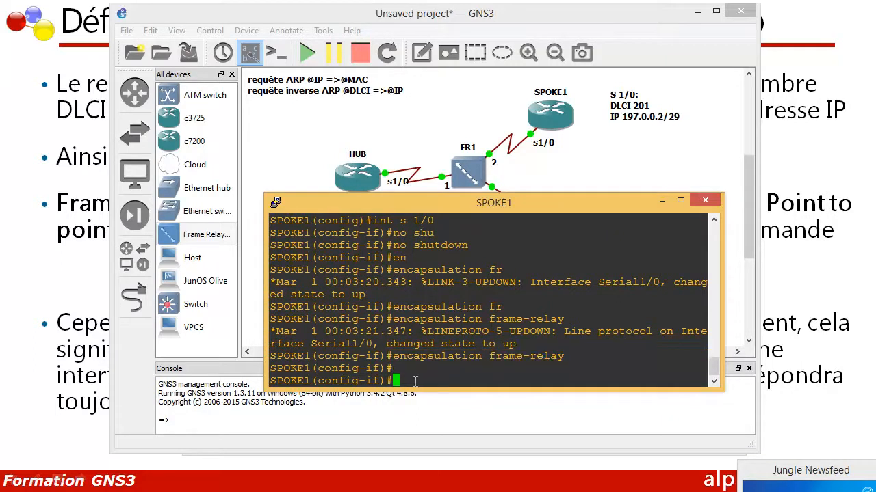
Assign SPOKE1's s1/0 interface its address with "ip address 197.0.0.2 255.255.255.248"
type("ip add")
key("Tab")
type("192")
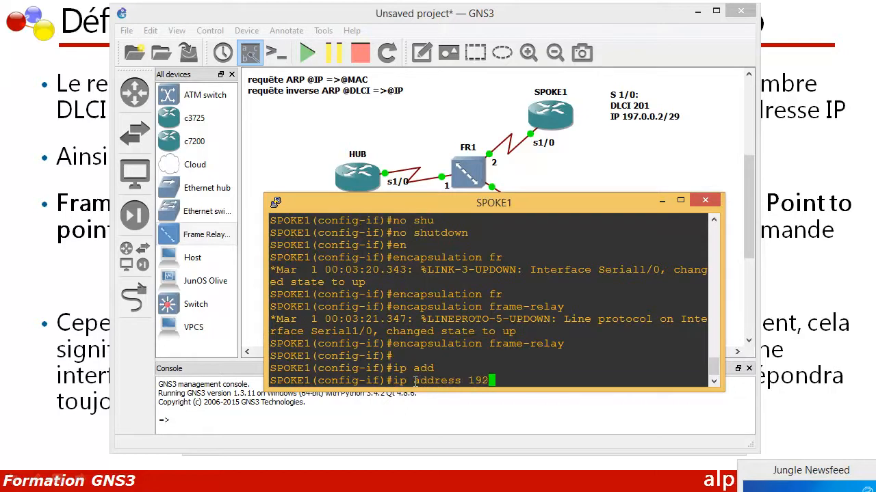
key("BackSpace")
type("7.0.0.2 255.255.25")
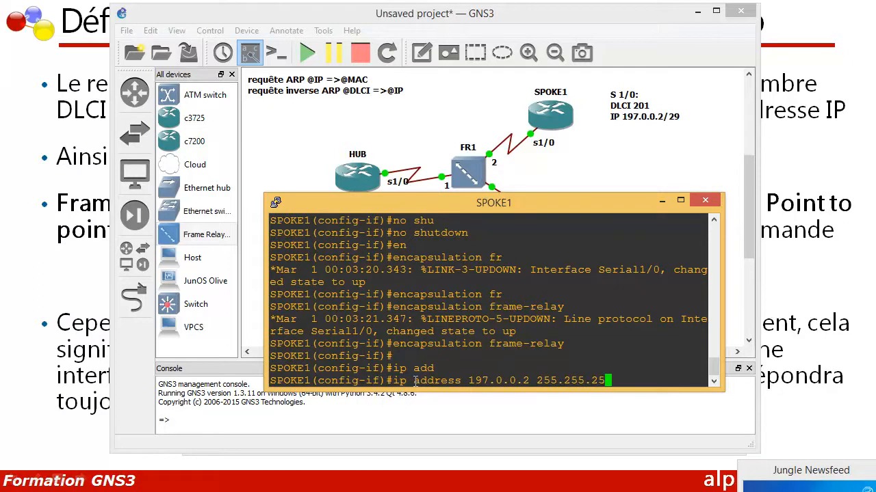
type("5.248")
key("Return")
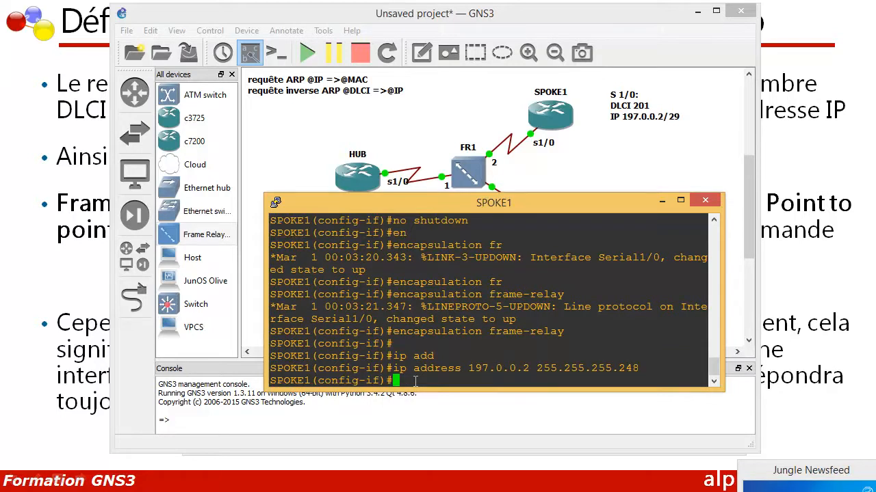
Add a static Frame Relay mapping to the HUB on SPOKE1's s1/0 with "frame-relay map ip 197.0.0.1 201 broadcast"
type("fram")
key("Tab")
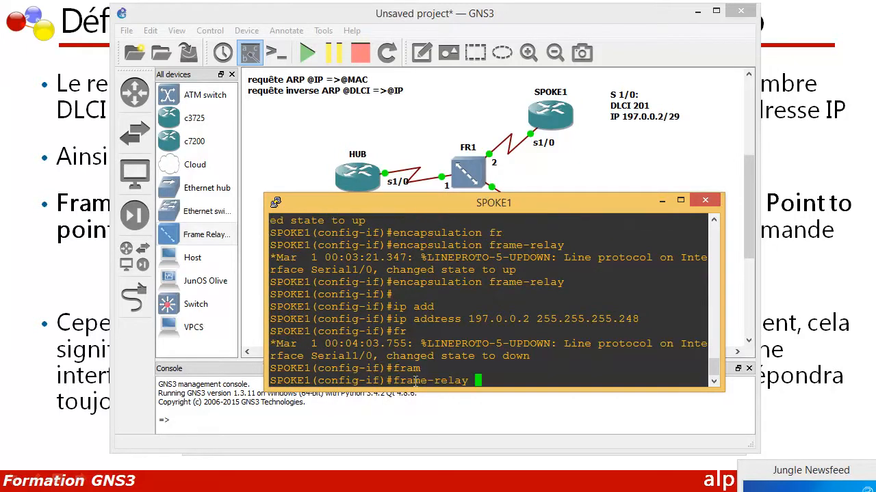
type("map ip 197.0.0.1 201")
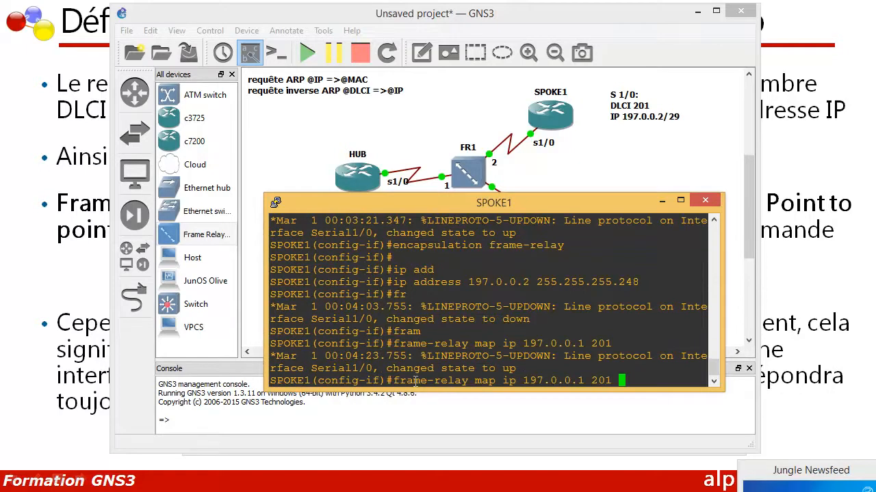
left_click_drag(523, 381, 590, 385)
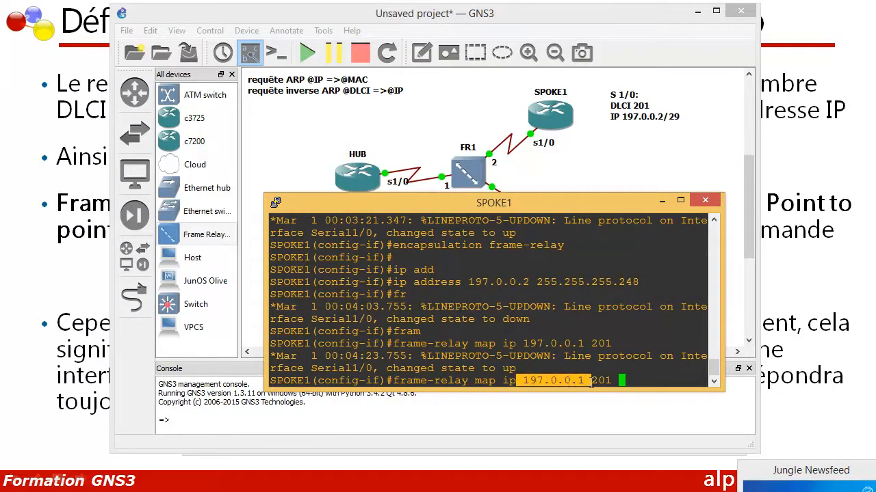
left_click(615, 381)
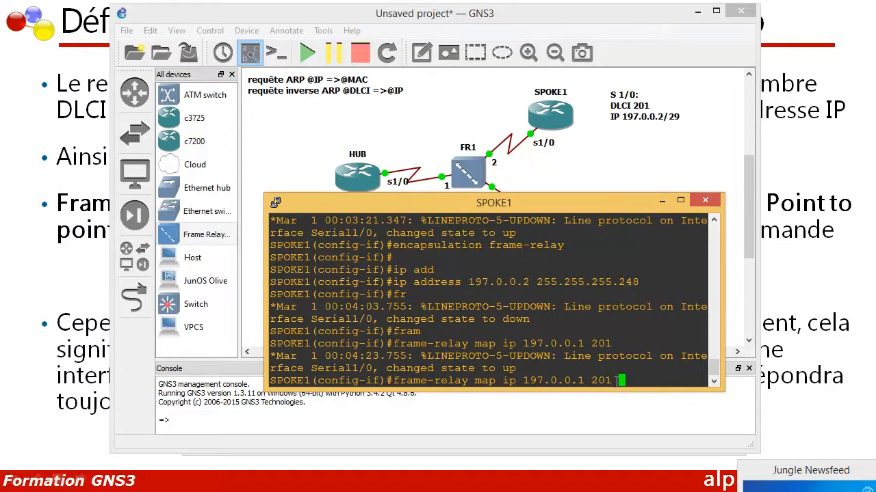
type("broa")
key("Tab")
key("Return")
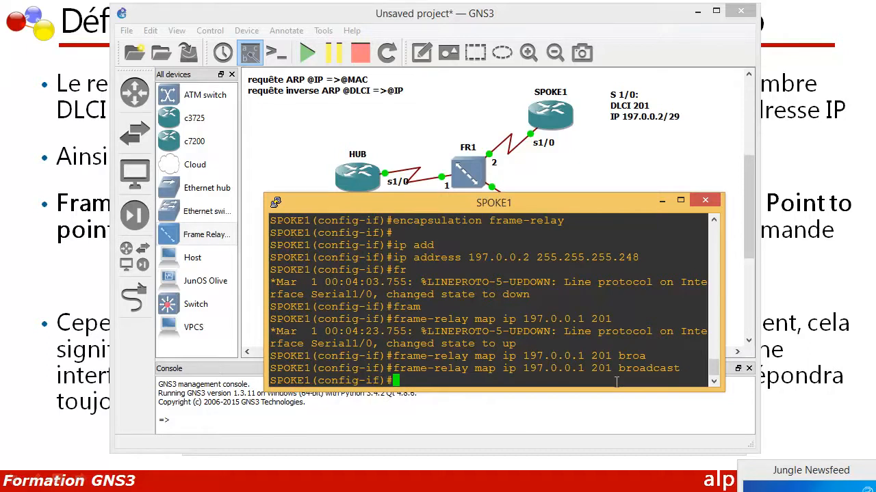
Reuse the previous mapping command to map SPOKE2 on SPOKE1's s1/0 with "frame-relay map ip 197.0.0.3 201", without broadcast
key("Up")
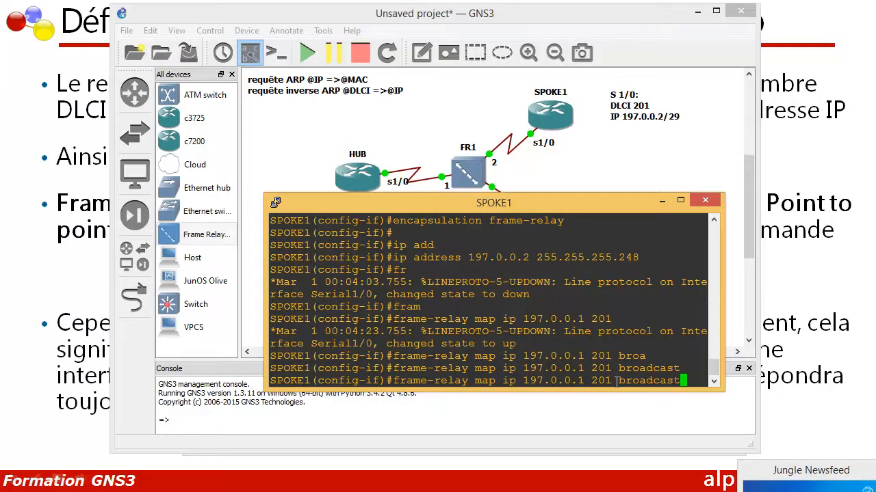
key("BackSpace")
key("BackSpace")
key("BackSpace")
key("BackSpace")
key("BackSpace")
key("BackSpace")
key("BackSpace")
key("BackSpace")
key("BackSpace")
key("Left")
key("Left")
key("Left")
key("Left")
key("Left")
key("Left")
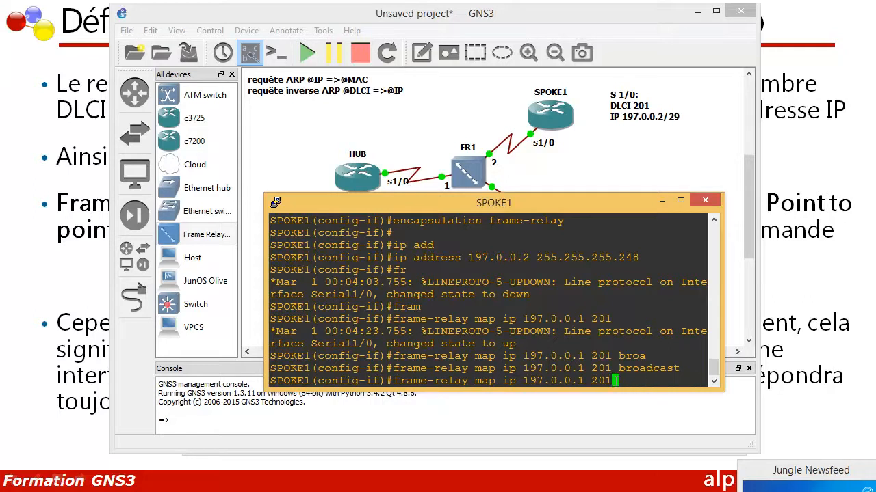
key("Delete")
left_click_drag(602, 203, 586, 194)
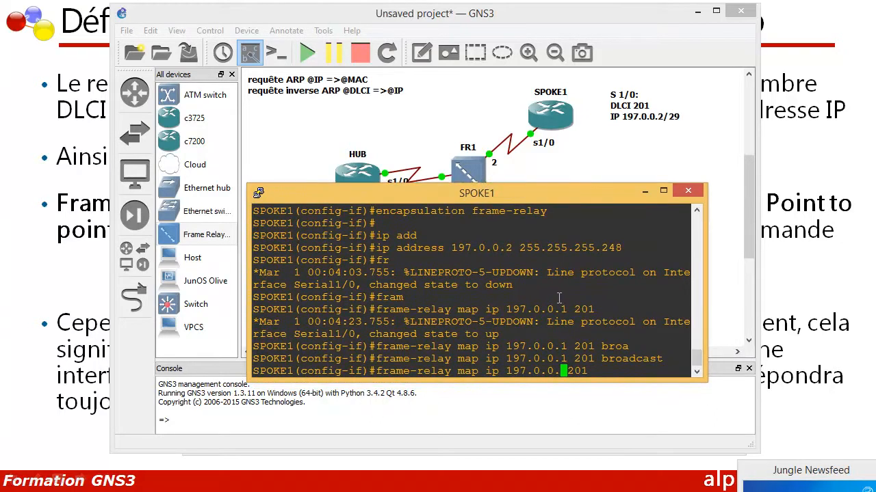
type("3")
key("Right")
key("Right")
key("Right")
key("Right")
key("Return")
Disable inverse ARP on SPOKE1's s1/0 interface with "no frame-relay inverse-arp"
type("n")
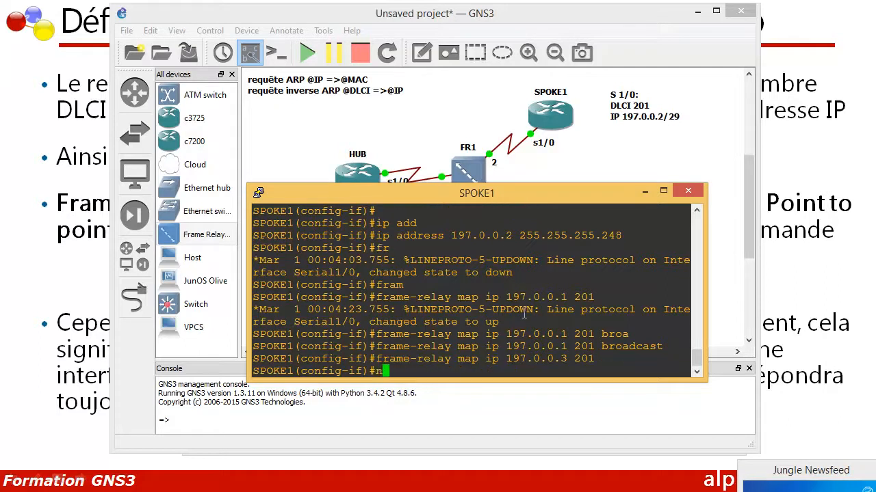
type("o fram")
key("Tab")
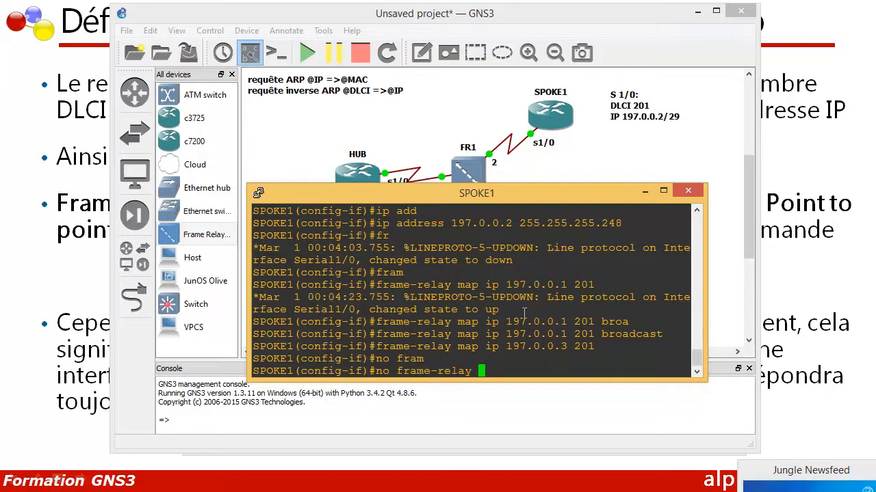
type("inver")
key("Tab")
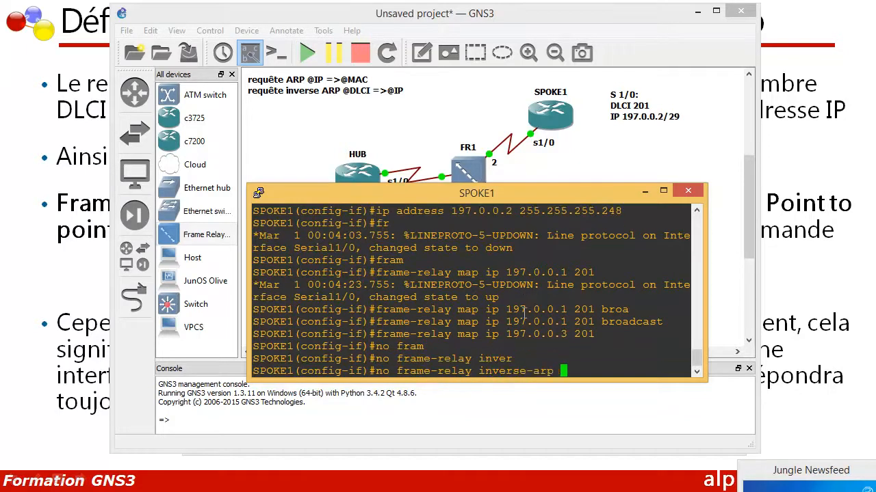
key("Return")
Leave interface and global configuration modes on SPOKE1 with "exit", returning to the privileged prompt
type("exit")
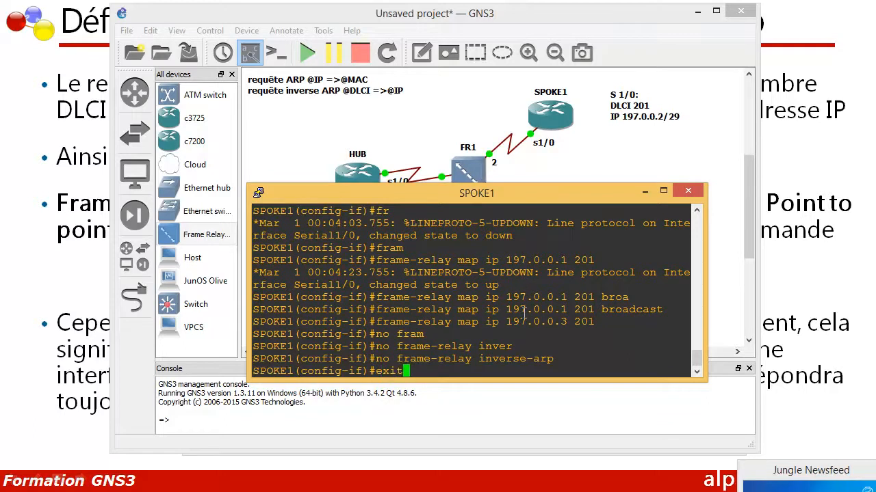
key("Return")
key("Return")
key("Return")
type("exit")
key("Return")
key("Return")
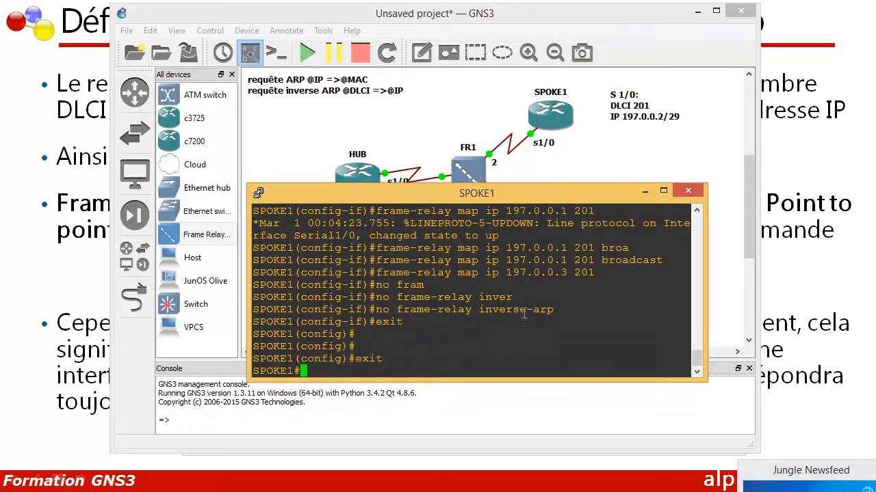
Display SPOKE1's Frame Relay mappings with "show frame-relay map" and examine the static entries
type("show ")
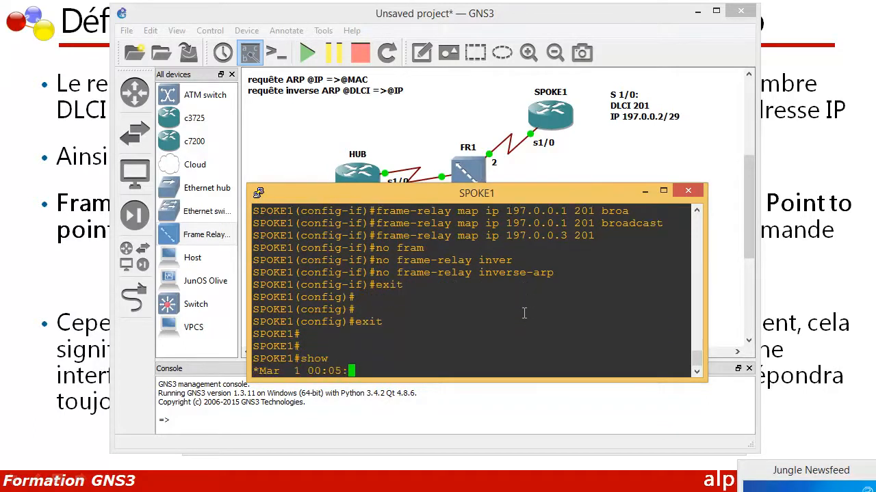
type("frm")
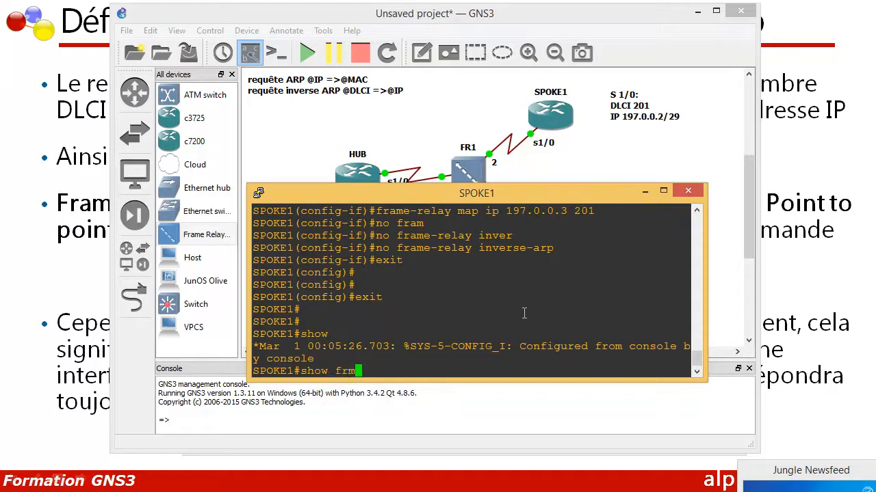
key("BackSpace")
type("am")
key("Tab")
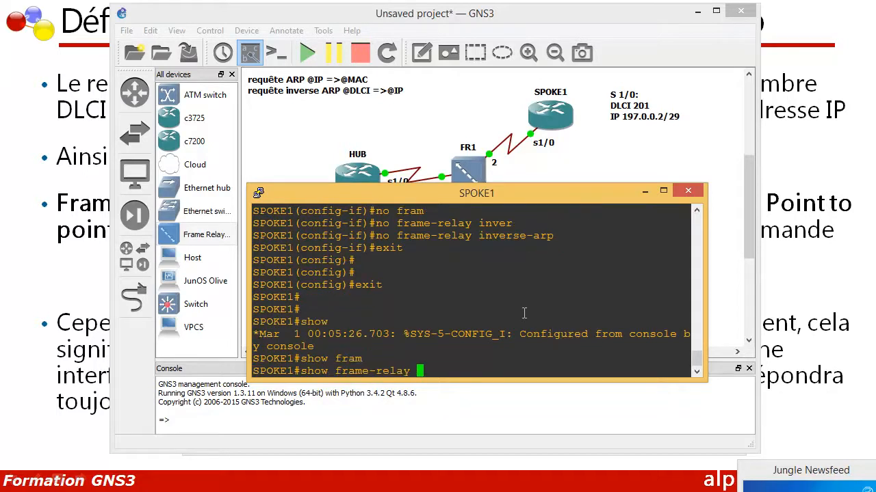
type("map")
key("Return")
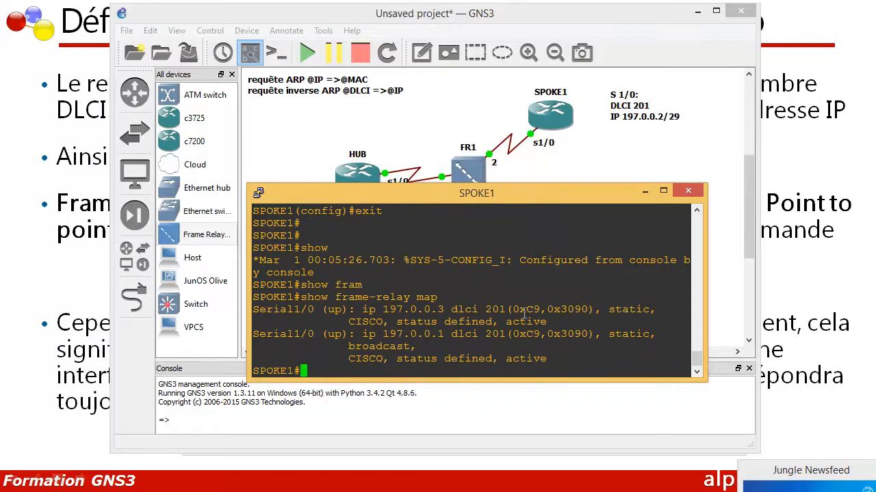
left_click_drag(519, 334, 340, 312)
left_click(334, 370)
List SPOKE1's interfaces with "show ip int br" and check the status and address of Serial1/0
type("show ip int br")
key("Return")
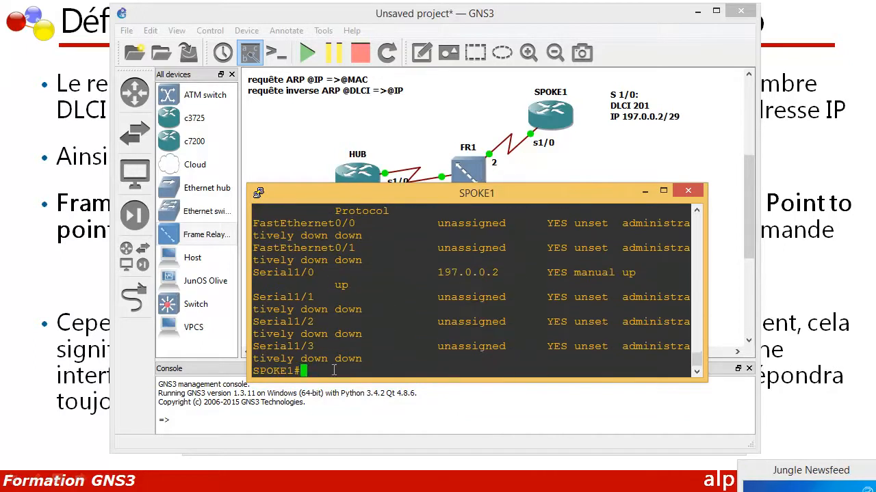
left_click_drag(642, 272, 612, 274)
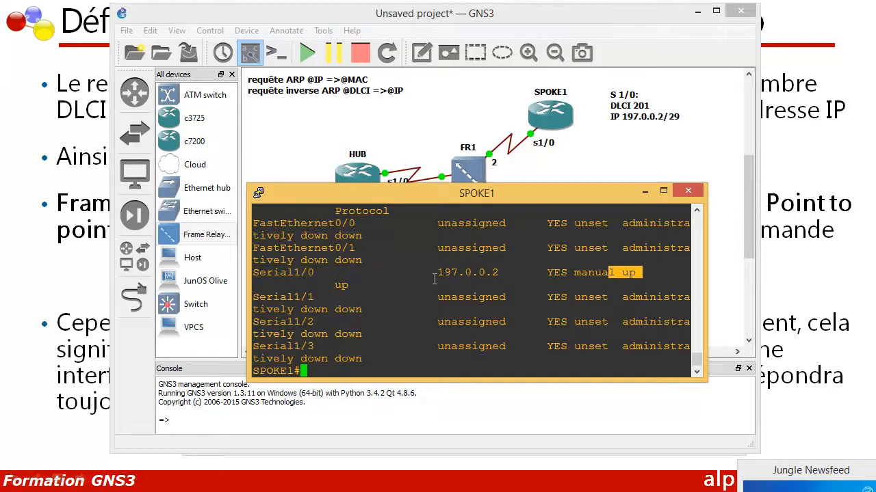
left_click_drag(438, 272, 495, 274)
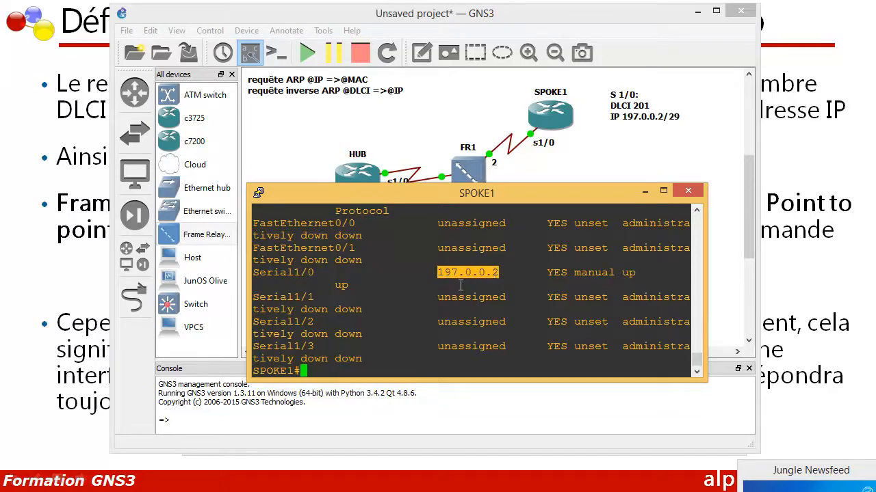
key("Return")
key("Return")
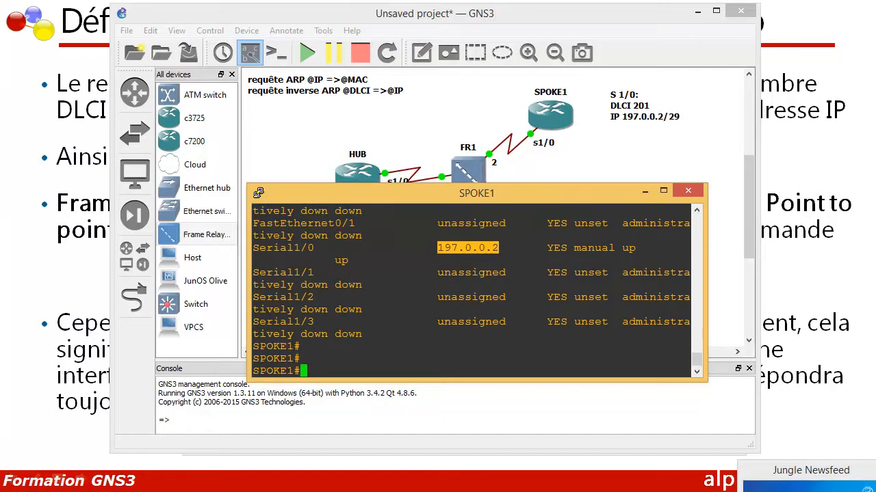
Switch to the SPOKE2 console, shrink it to uncover the topology, and enter global configuration mode with "conf t"
mouse_move(458, 488)
left_click(628, 488)
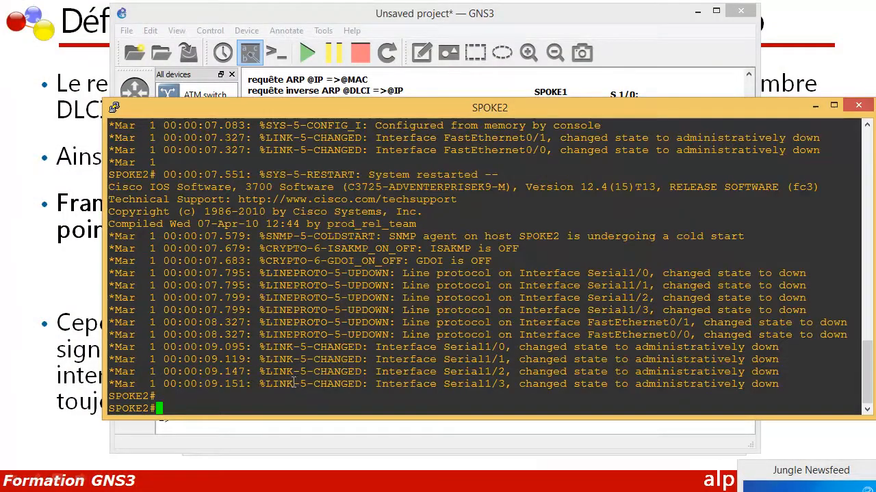
key("Return")
key("Return")
key("Return")
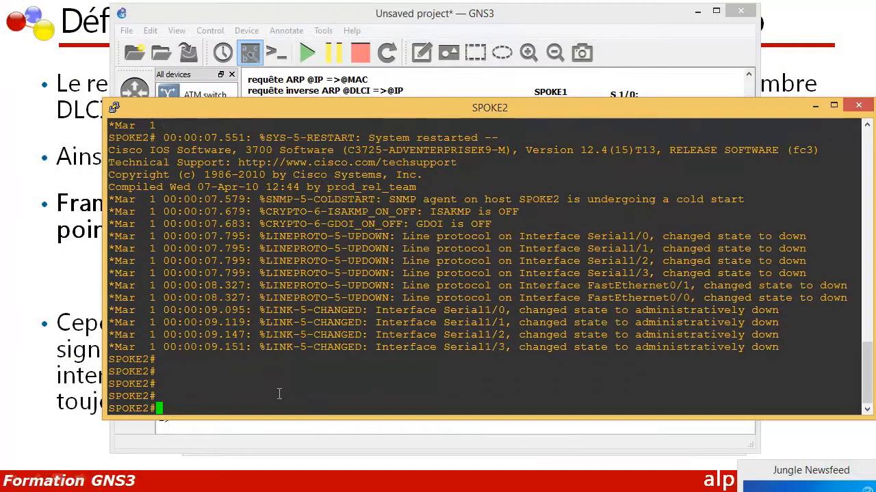
left_click_drag(106, 101, 330, 199)
type("conf t")
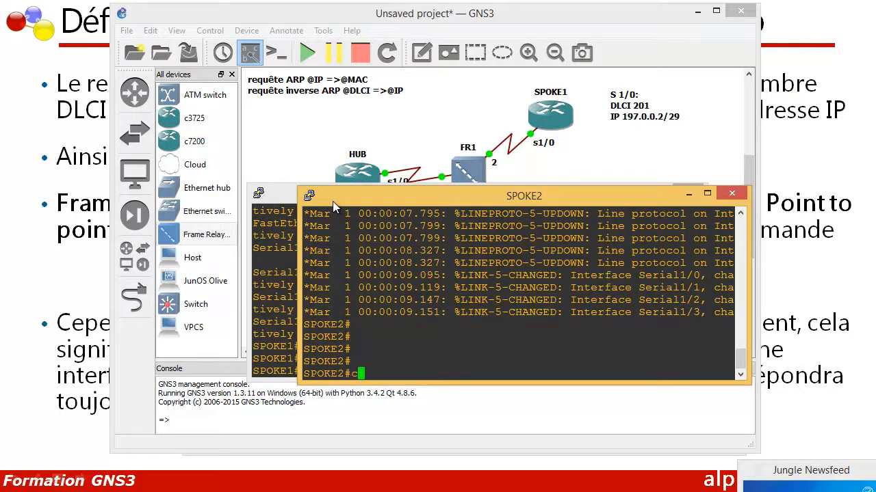
key("Return")
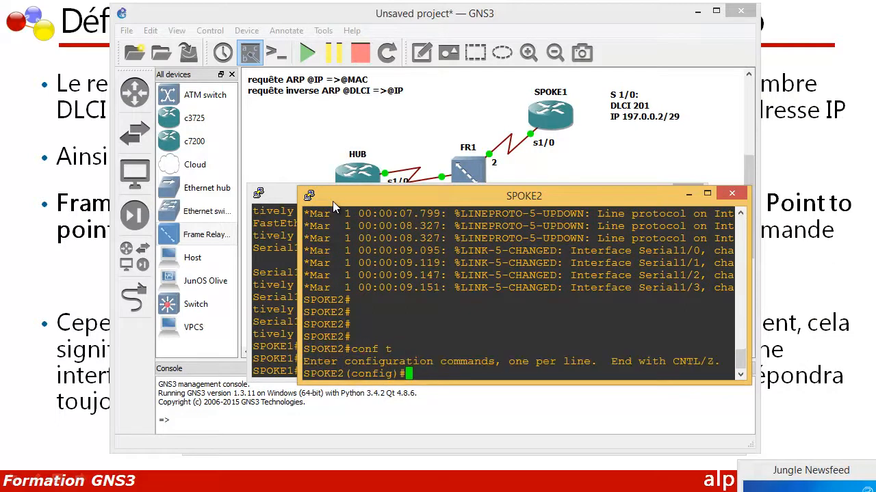
On SPOKE2, open the serial interface with "int s 1/0" and enable it with "no shutdown"
type("int s 1/0")
key("Return")
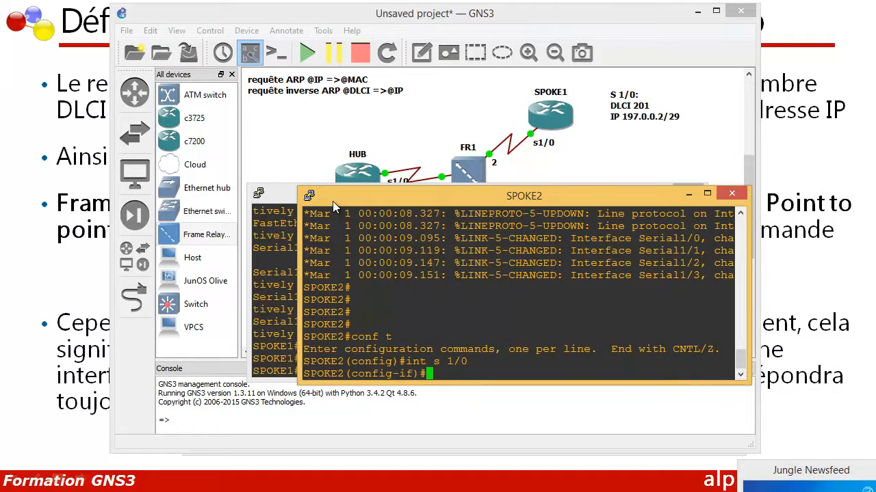
type("no shu")
key("Tab")
key("Return")
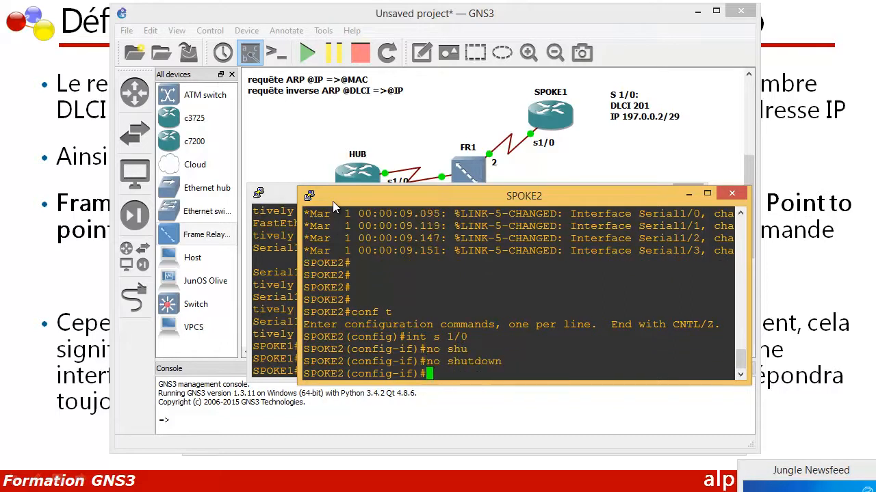
Set the encapsulation of SPOKE2's s1/0 interface with "encapsulation frame-relay"
type("en")
key("Tab")
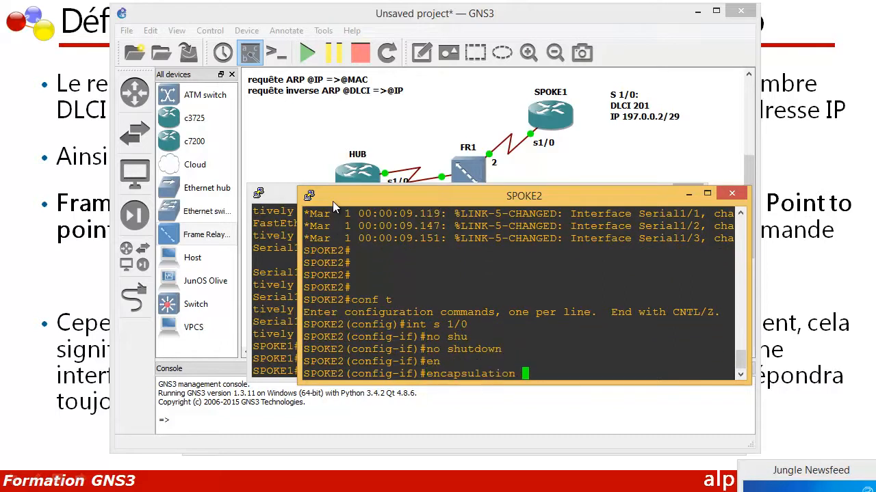
type("frma")
key("Tab")
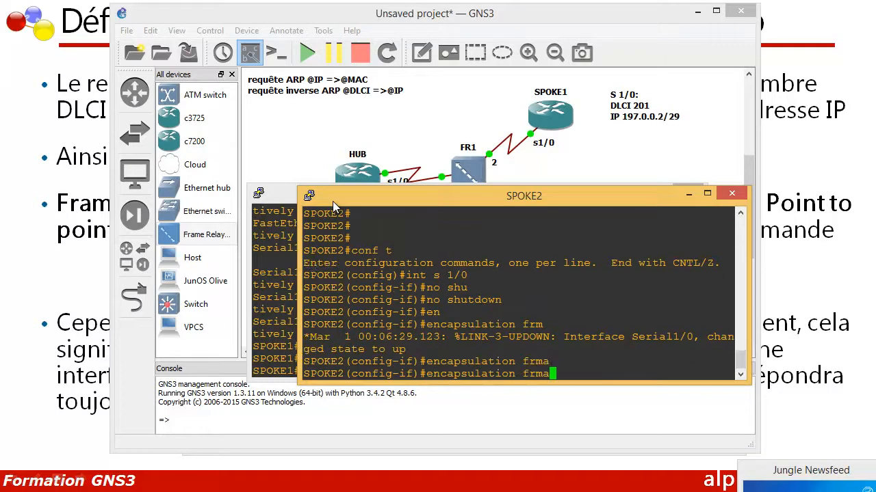
key("BackSpace")
key("BackSpace")
type("am")
key("Tab")
key("Return")
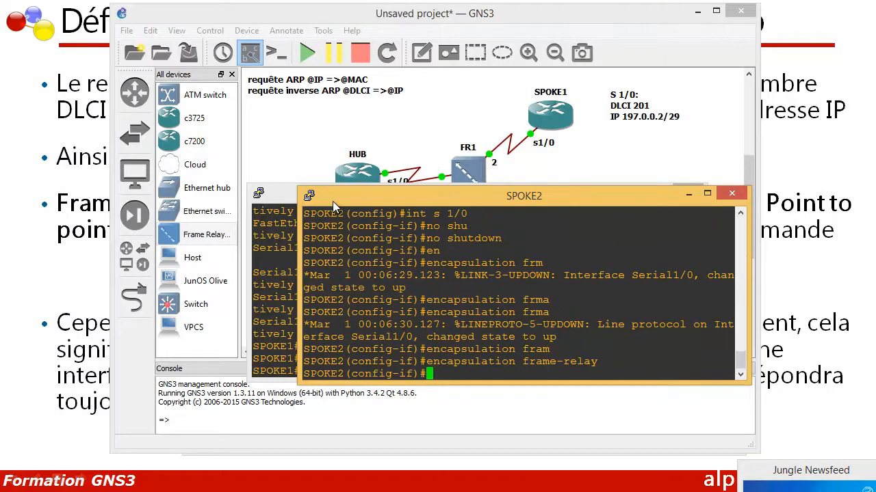
Assign SPOKE2's s1/0 interface its address with "ip address 197.0.0.3 255.255.255.248"
type("ip ad")
key("Tab")
type("d")
key("Tab")
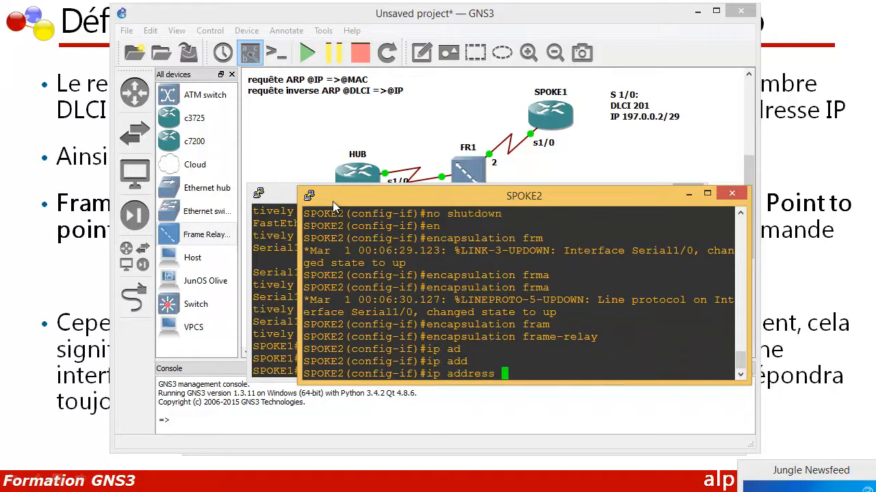
type("197.0.0.3 255.255")
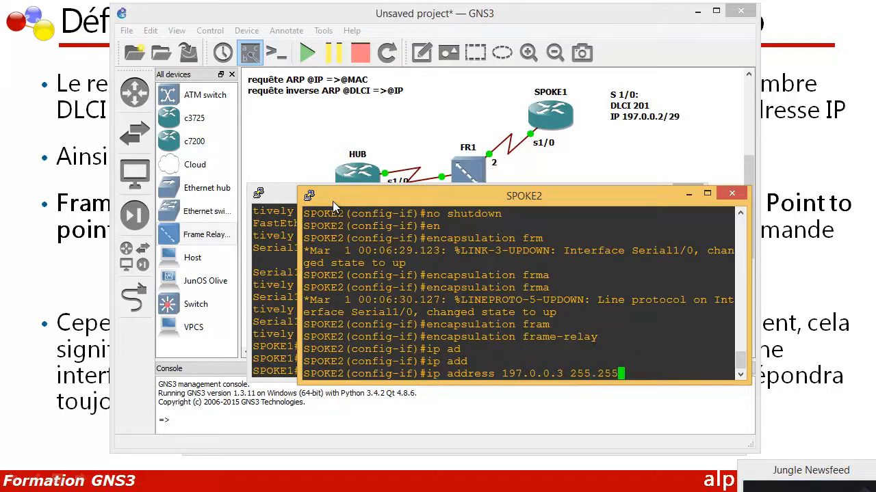
type(".255.248")
key("Return")
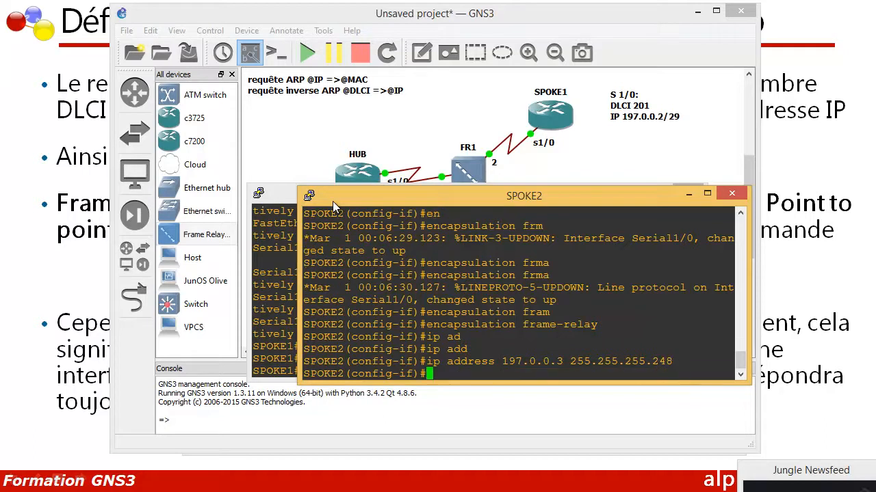
Try to map HUB's address on SPOKE2's s1/0 with "frame-relay map 197.0.0.1 301 broadcast"
type("fram")
key("Tab")
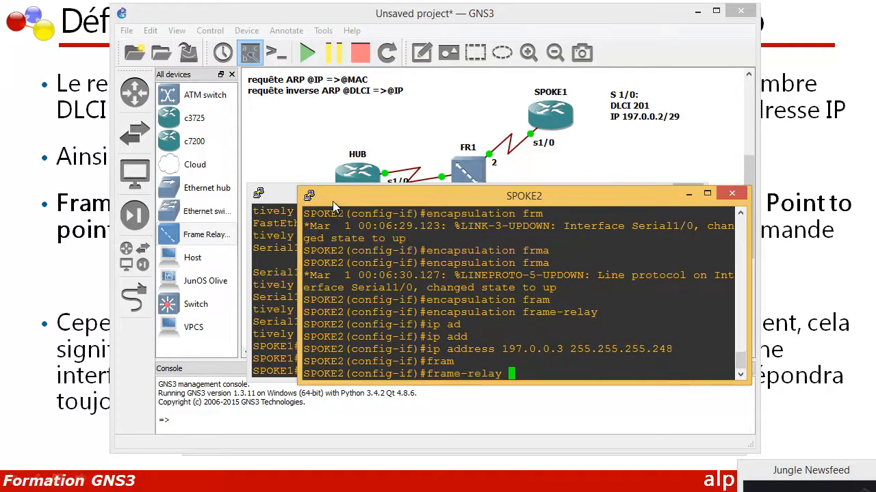
type("map 197.0.0.1 301")
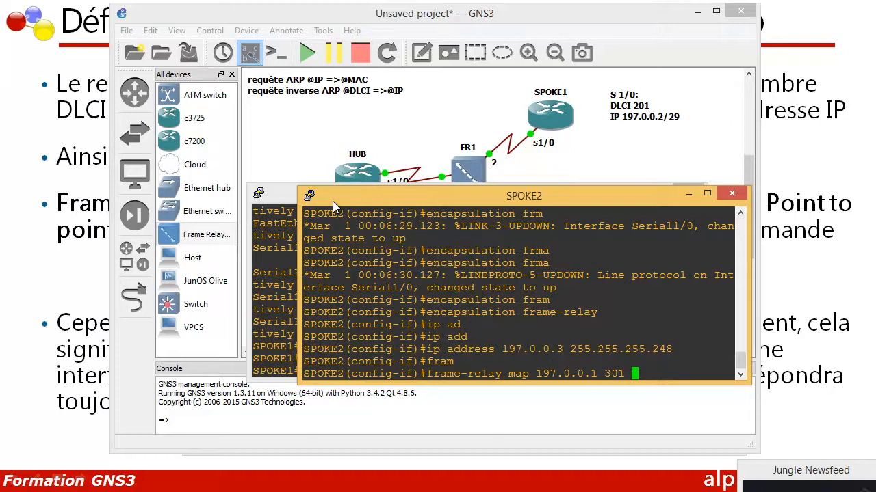
key("Left")
key("Left")
key("Left")
key("Left")
key("Left")
key("Left")
left_click_drag(536, 373, 589, 375)
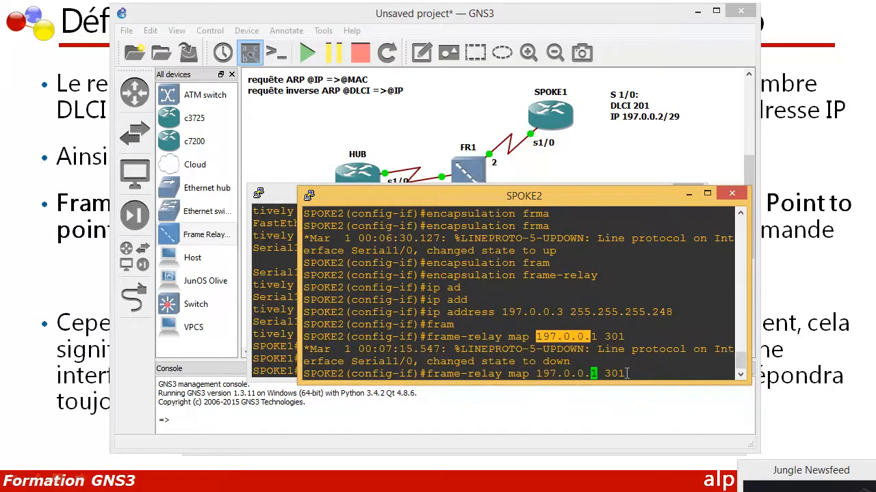
left_click(623, 375)
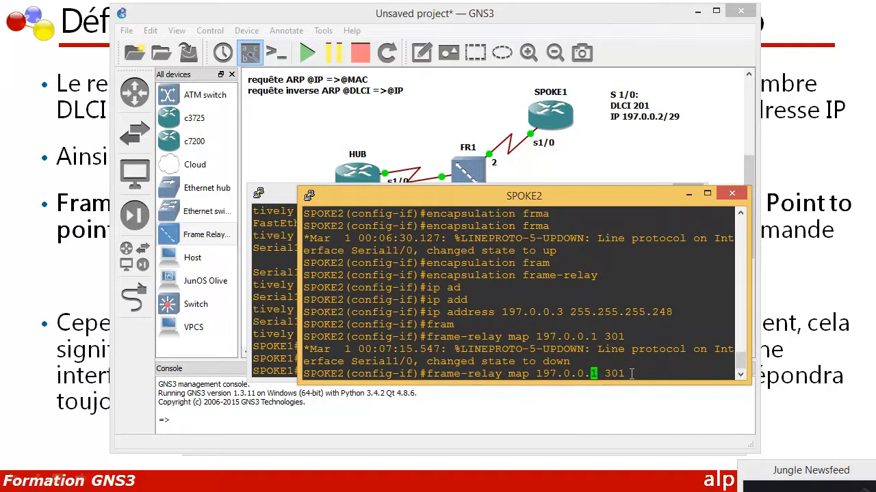
key("Right")
key("Right")
key("Right")
key("Right")
key("Right")
key("Right")
type("boa")
key("Return")
key("Up")
key("BackSpace")
key("BackSpace")
type("ro")
key("Return")
key("Up")
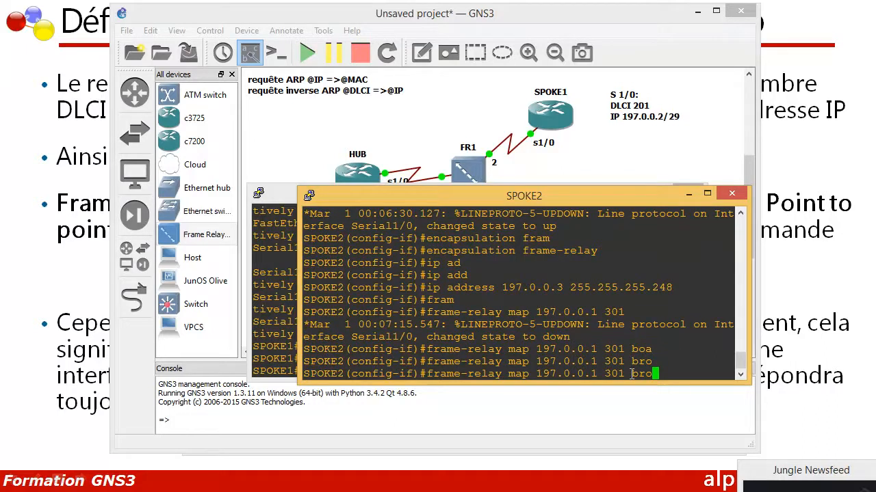
type("ad")
key("Return")
key("Up")
type("cast")
key("Return")
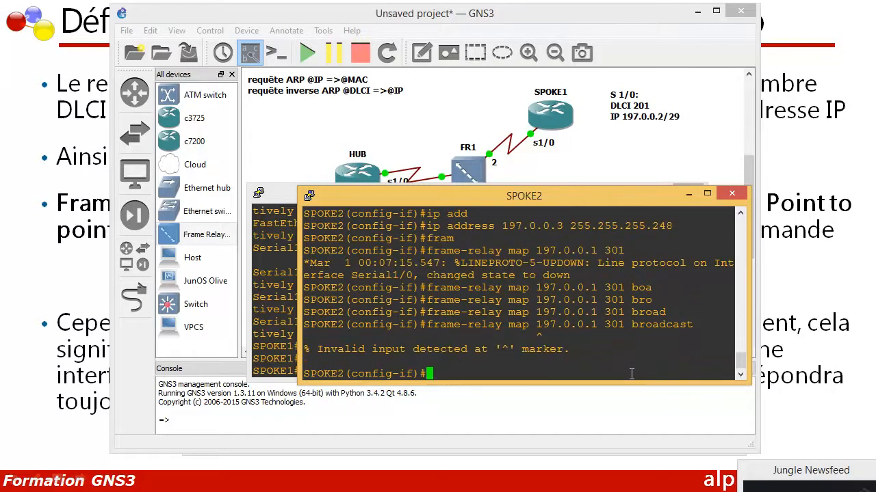
Add the missing protocol keyword to the mapping command and run "frame-relay map ip 197.0.0.1 301 broadcast"
key("Up")
key("Left")
key("Left")
key("Left")
key("Left")
key("Left")
key("Left")
key("Left")
key("Left")
key("Left")
key("Left")
key("Left")
key("Left")
key("Left")
key("Left")
key("Left")
key("Left")
key("Left")
key("Left")
key("Left")
key("Left")
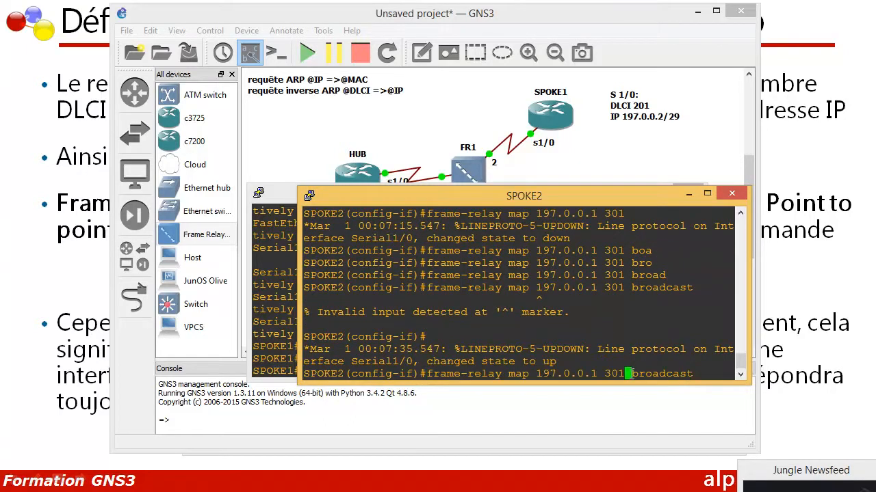
type("ip")
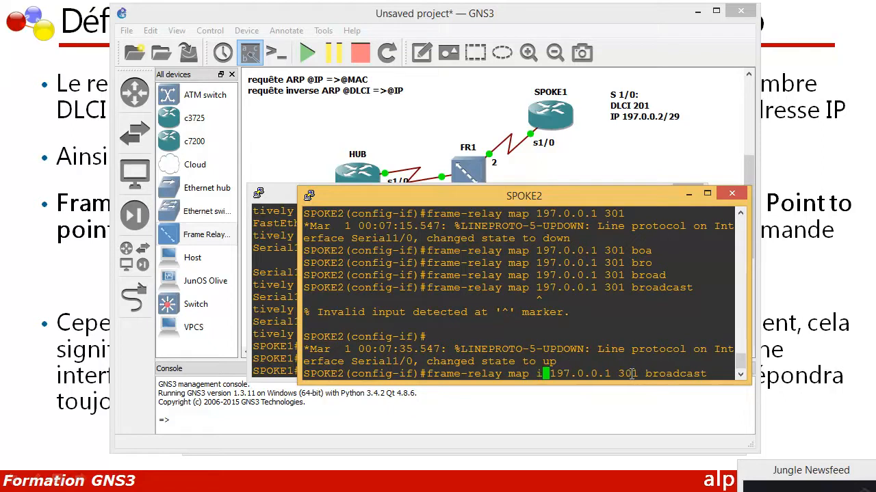
key("Return")
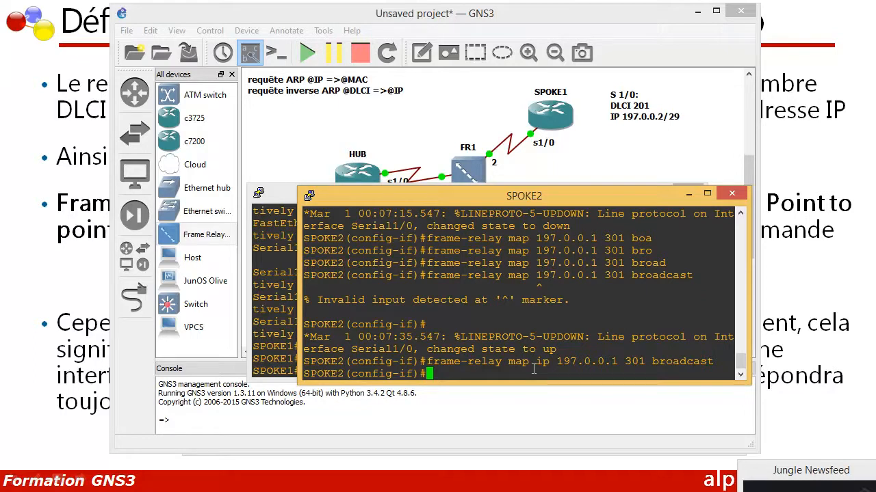
Map SPOKE1's address with "frame-relay map ip 197.0.0.2 301", without broadcast, and exit interface configuration mode
key("Up")
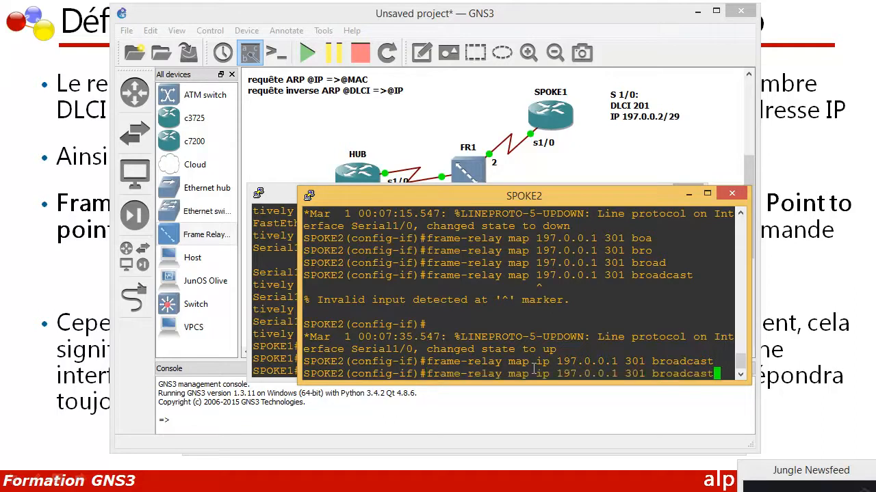
key("BackSpace")
key("BackSpace")
key("BackSpace")
key("BackSpace")
key("BackSpace")
key("BackSpace")
key("BackSpace")
key("BackSpace")
key("BackSpace")
key("Left")
key("Left")
key("Left")
key("Left")
key("Left")
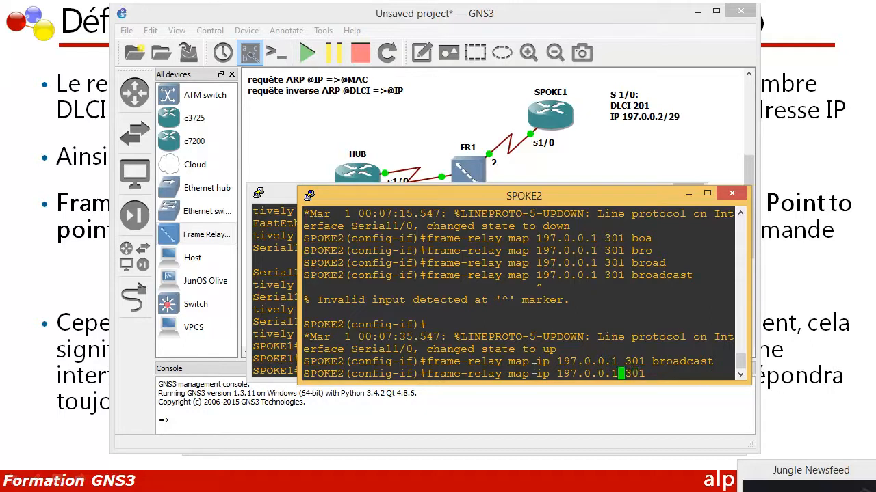
key("BackSpace")
type("2")
left_click_drag(556, 373, 618, 374)
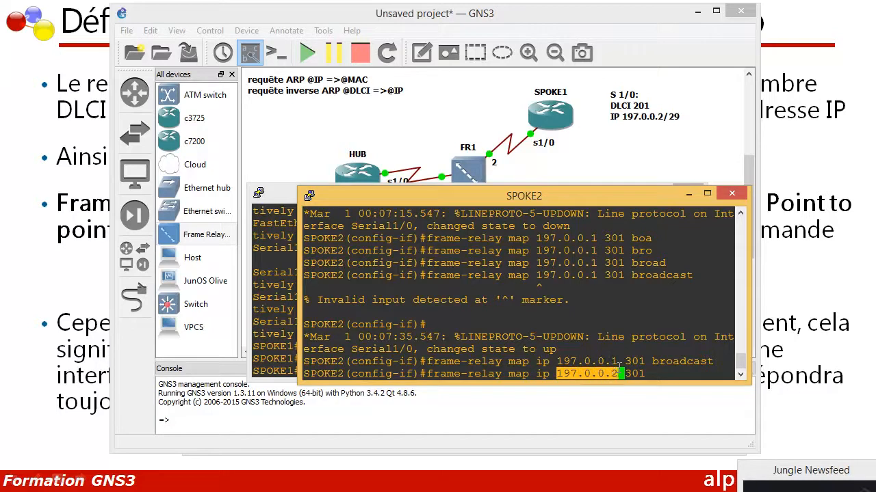
left_click(663, 372)
key("Return")
key("Return")
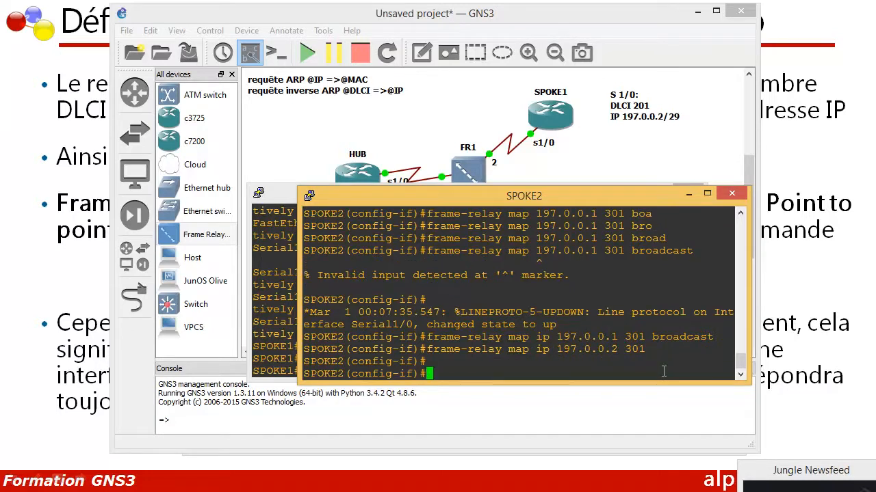
type("exit")
key("Return")
key("Return")
key("Return")
key("Return")
key("Return")
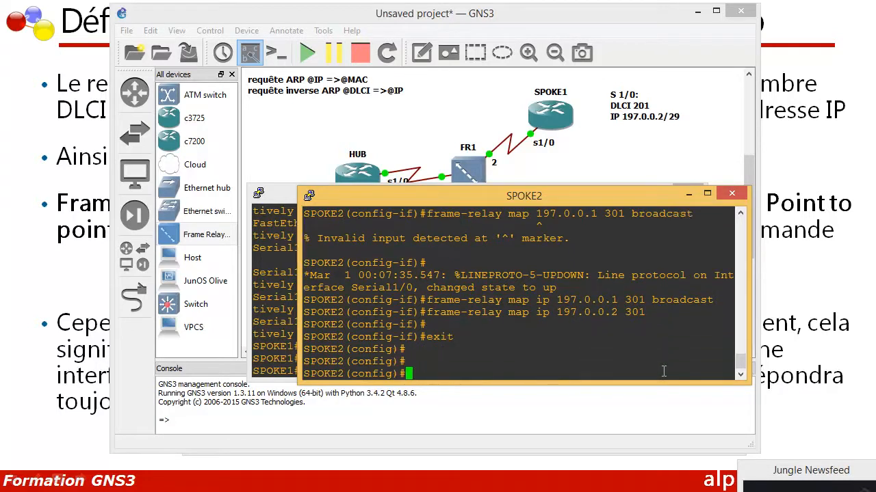
key("Return")
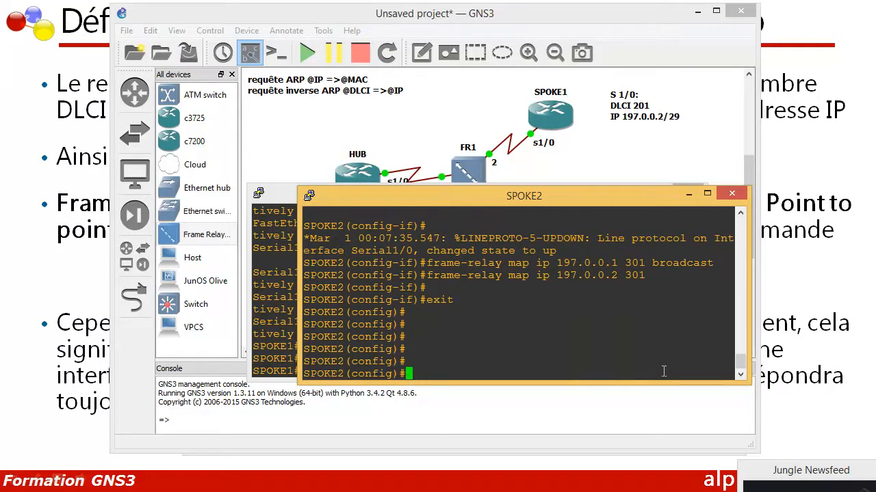
Reopen SPOKE2's interface with "int s 1/0", disable inverse ARP with "no frame-relay inverse-arp", and exit interface configuration
type("int s 1/0")
key("Return")
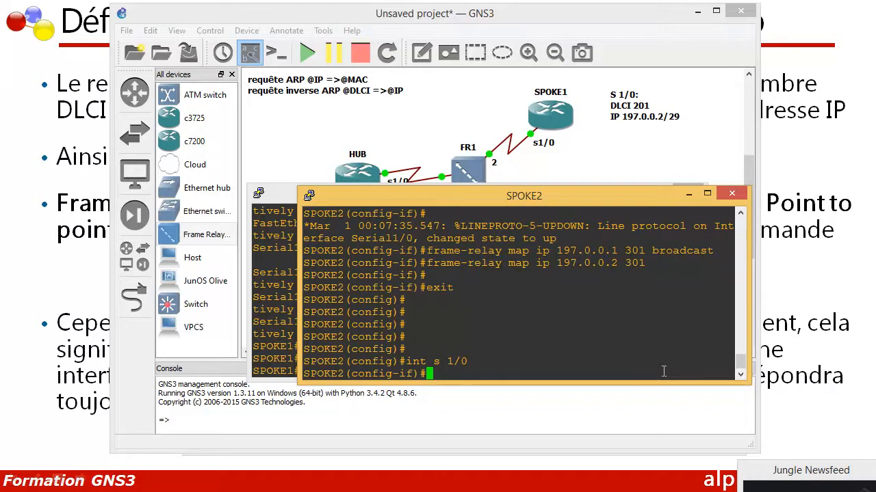
type("no frm")
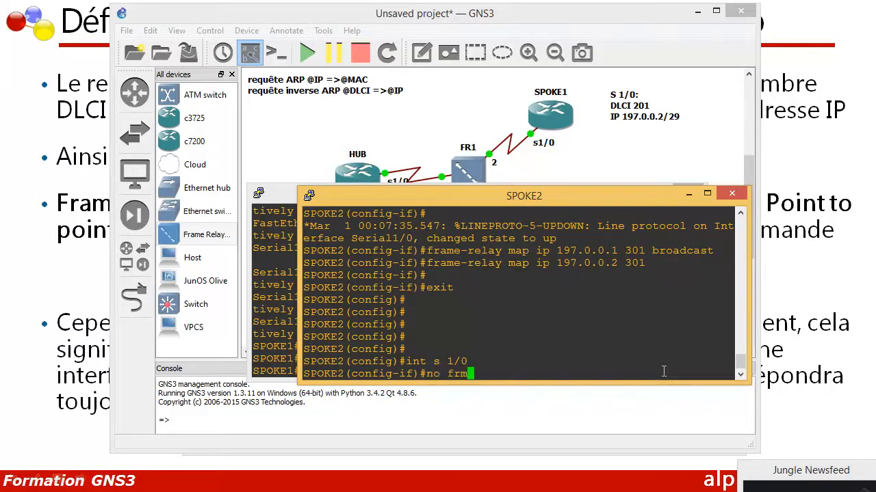
key("BackSpace")
type("am")
key("Tab")
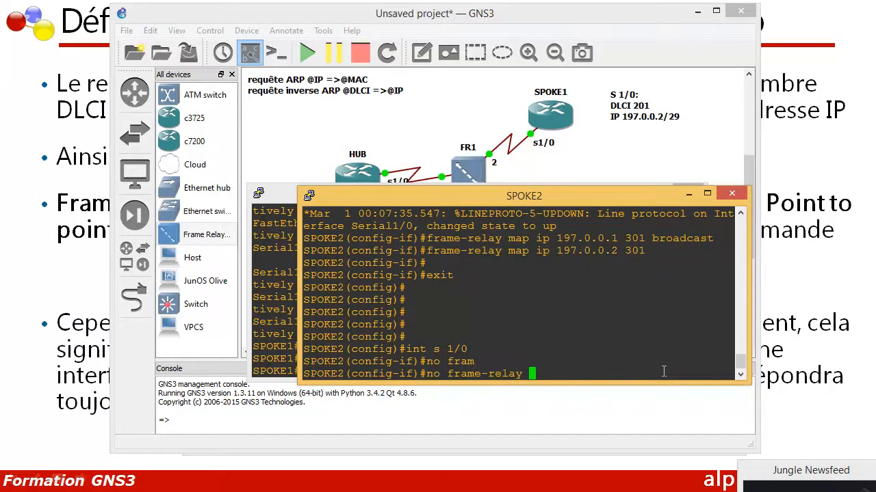
type("inver")
key("Tab")
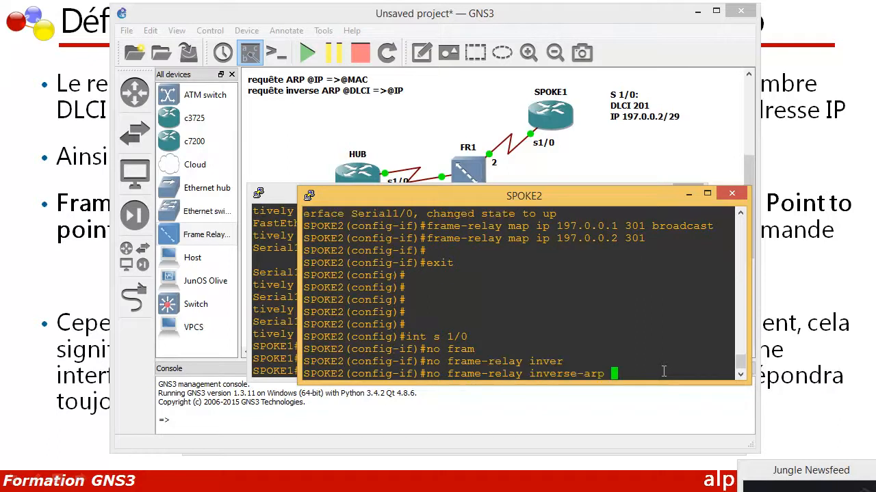
key("Return")
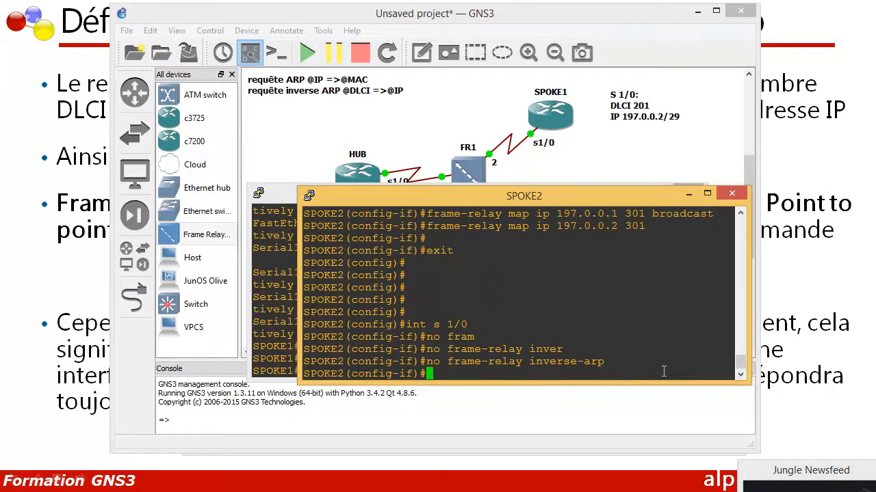
scroll(623, 345, "up", 3)
scroll(585, 327, "down", 3)
type("exit")
key("Return")
key("Return")
key("Return")
key("Return")
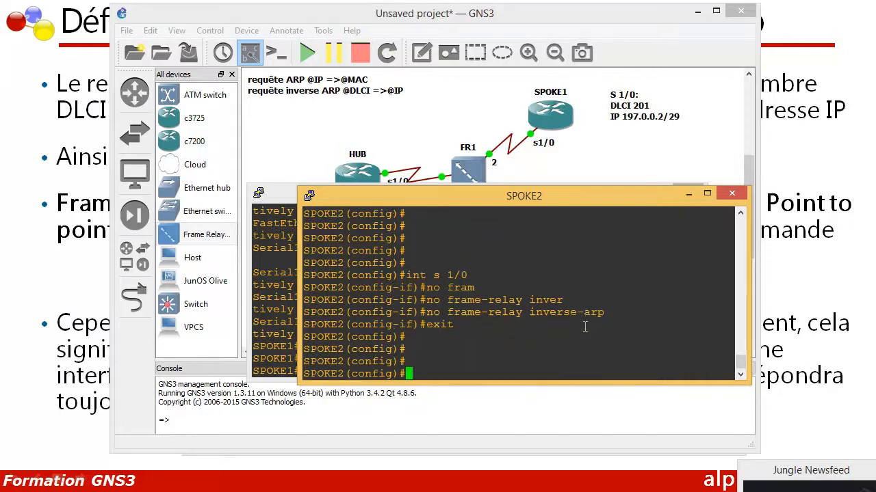
Exit SPOKE2's global configuration mode and check its static mappings with "show frame-relay map"
type("exit")
key("Return")
key("Return")
key("Return")
key("Return")
type("show ")
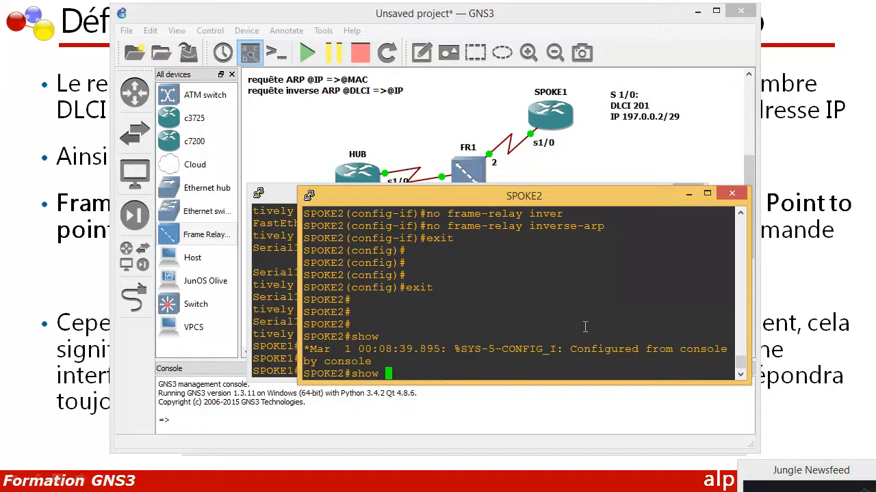
type("fram")
key("Tab")
type("map")
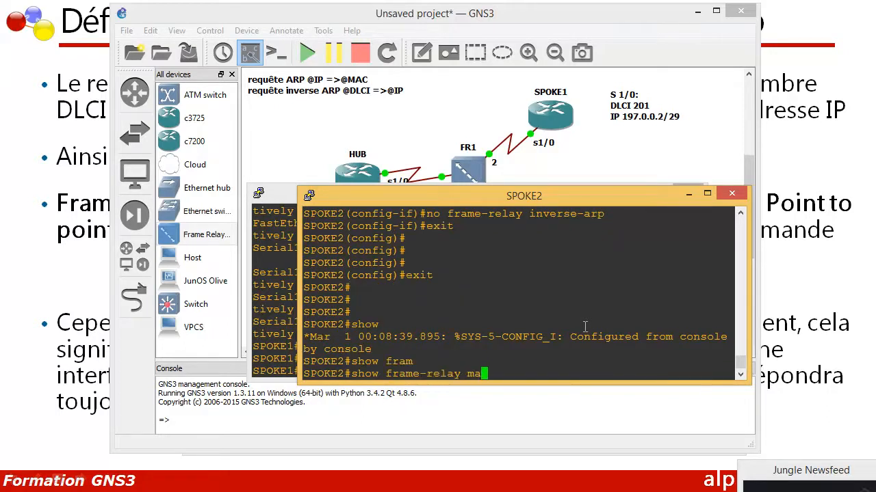
key("Return")
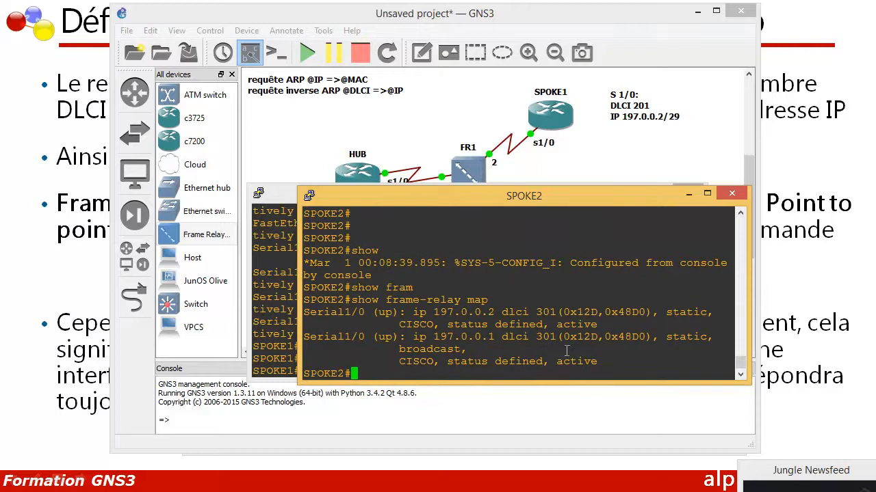
left_click_drag(599, 359, 381, 312)
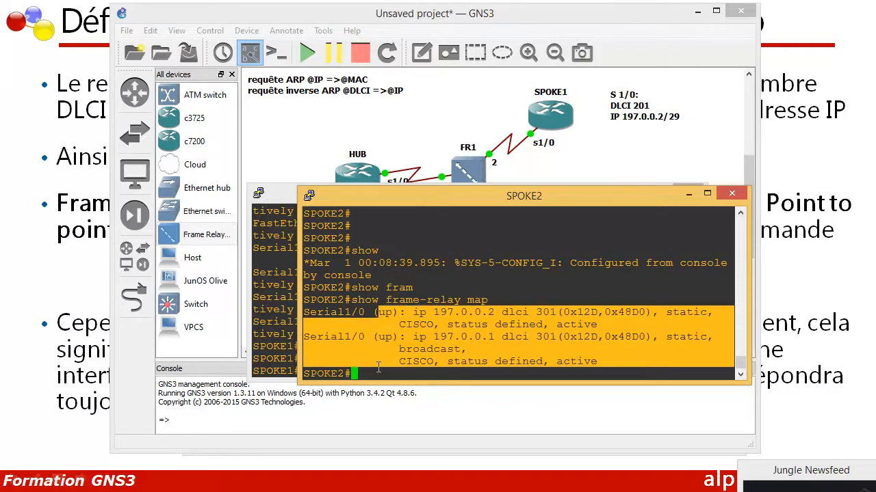
left_click(377, 369)
Display SPOKE2's detailed interface information with "show ip int" and quit the paged output
type("show ip ")
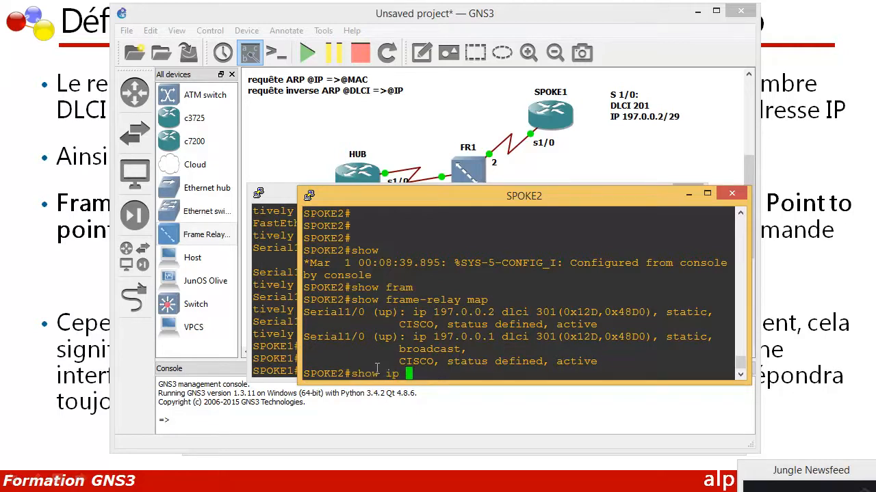
type("int")
key("Return")
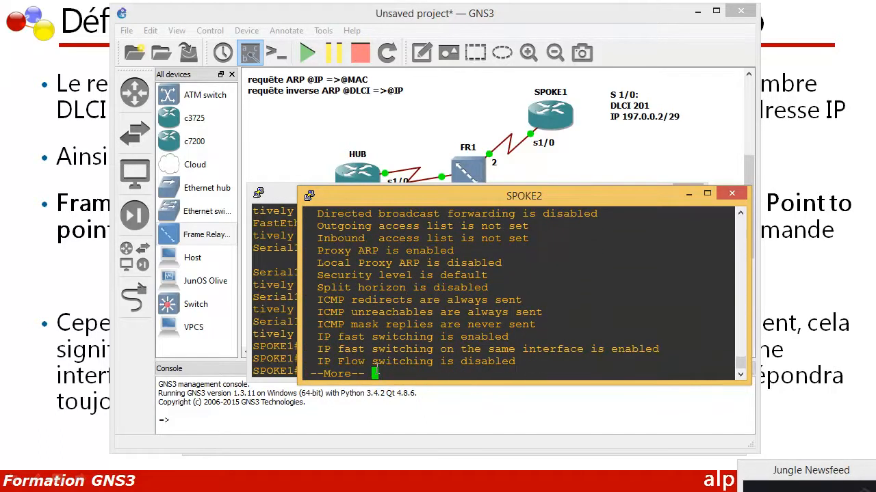
key("q")
key("Return")
key("Return")
List SPOKE2's interfaces with "show ip int brief" and check the address and status of Serial1/0
key("Up")
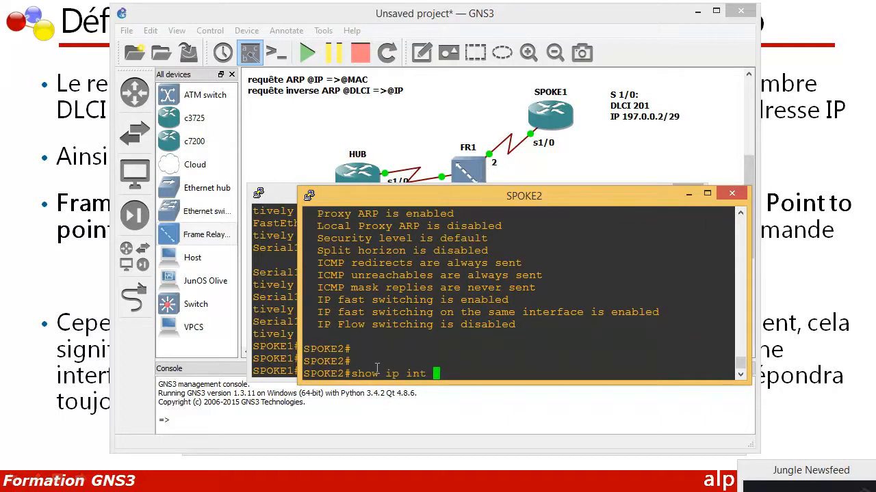
type("br")
key("Tab")
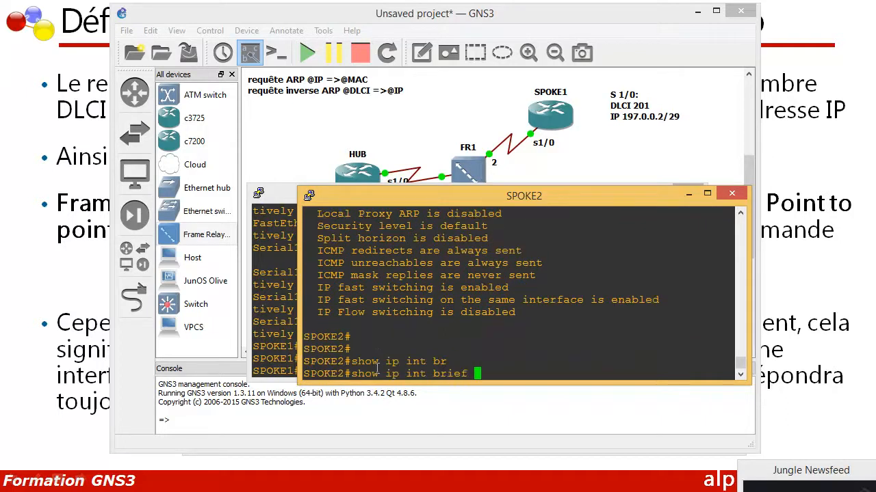
key("Return")
left_click_drag(554, 275, 484, 279)
left_click_drag(684, 275, 674, 275)
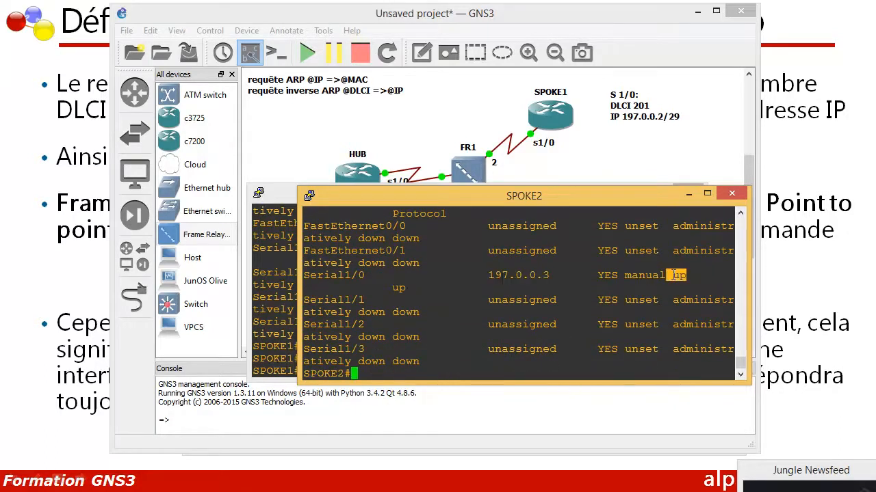
left_click_drag(563, 277, 454, 276)
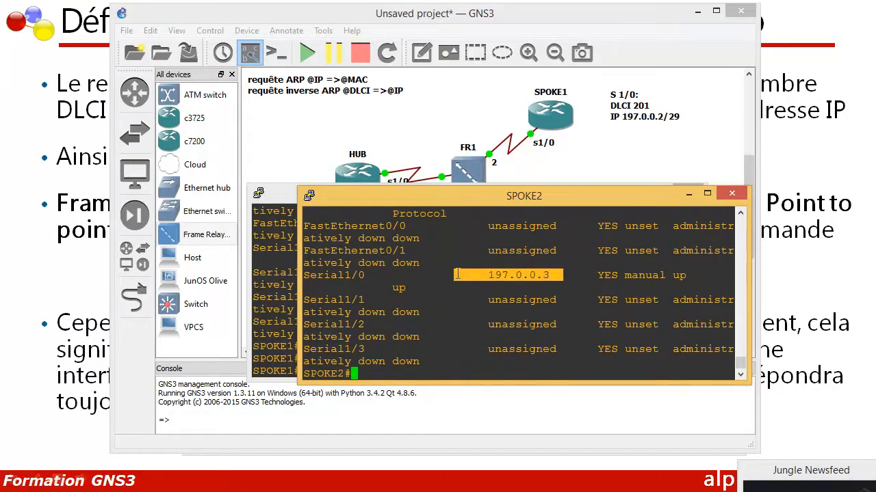
double_click(408, 361)
triple_click(387, 374)
left_click(386, 374)
key("Return")
key("Return")
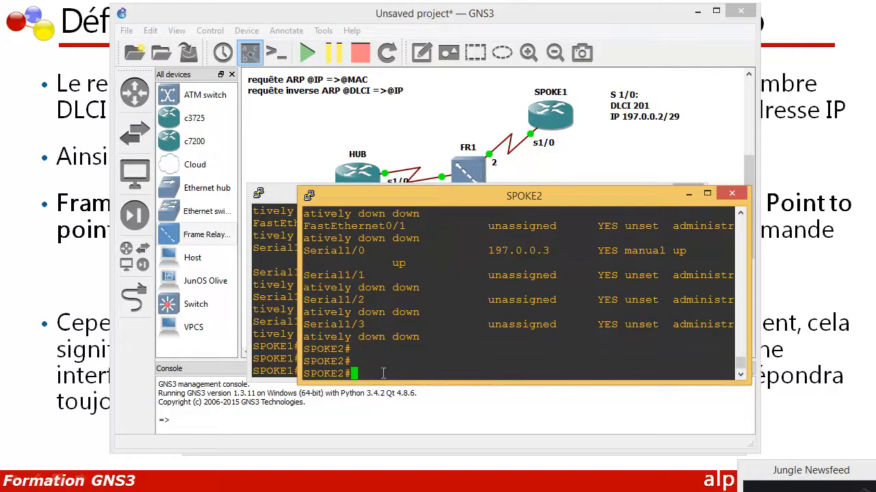
Switch to HUB's console, run "show frame-relay map", and check the mapping type of each Serial1/0 entry
key("Return")
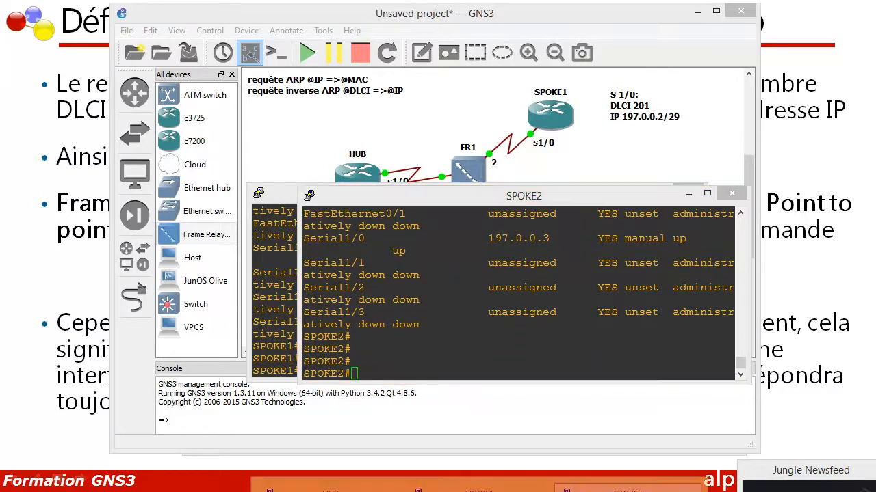
left_click(332, 485)
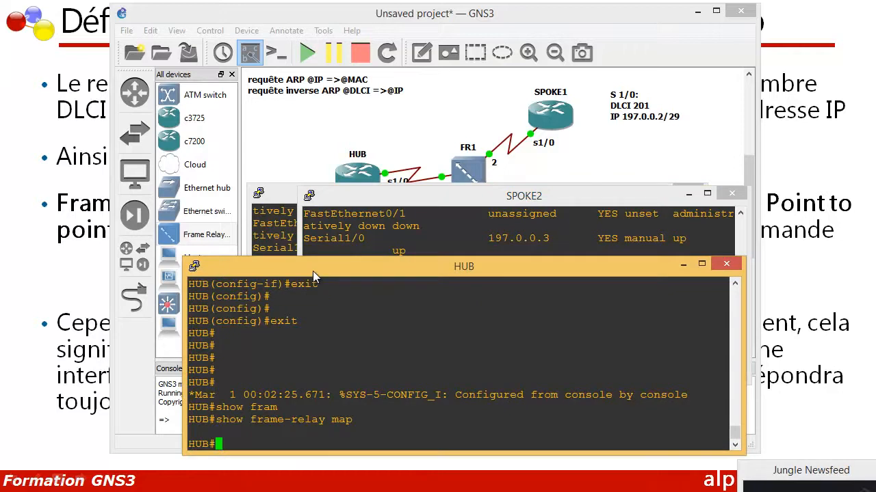
left_click_drag(312, 270, 395, 217)
type("show fram")
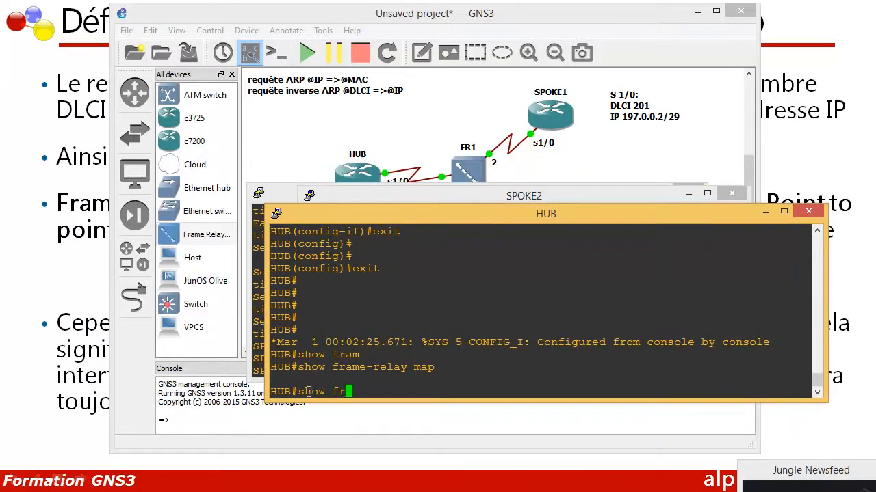
key("Tab")
type("map")
key("Return")
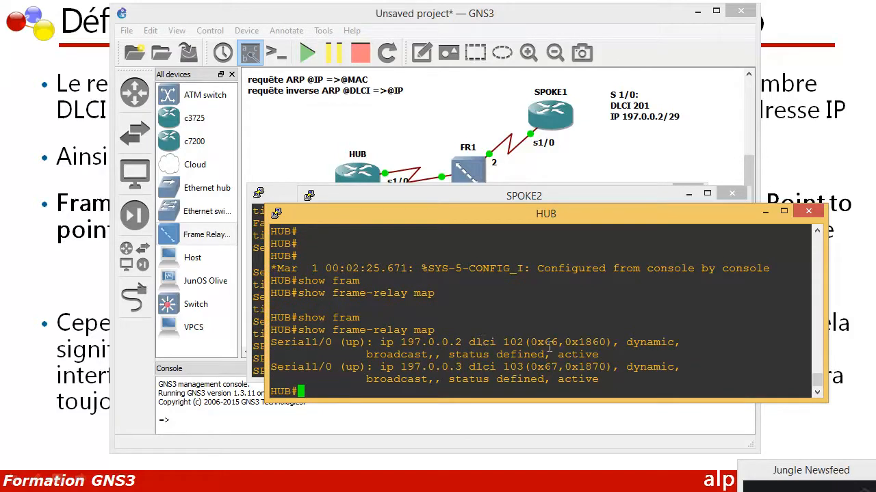
left_click_drag(532, 220, 421, 200)
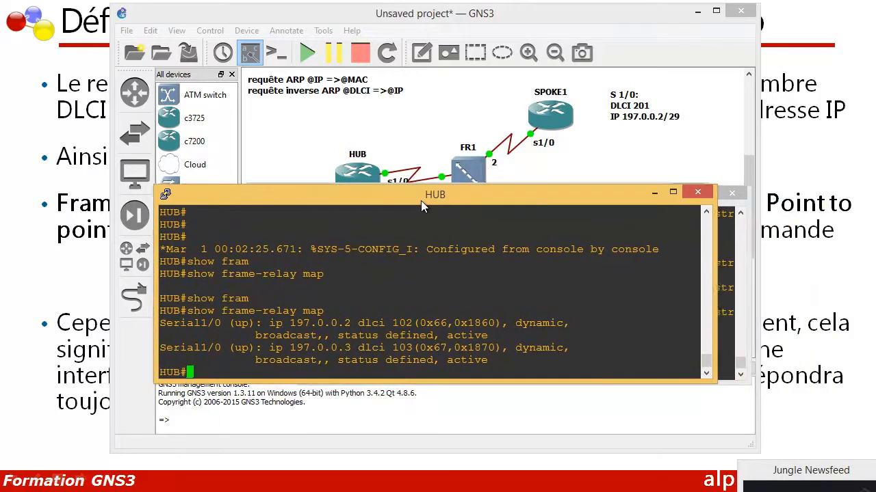
left_click_drag(509, 324, 561, 323)
left_click_drag(519, 349, 556, 349)
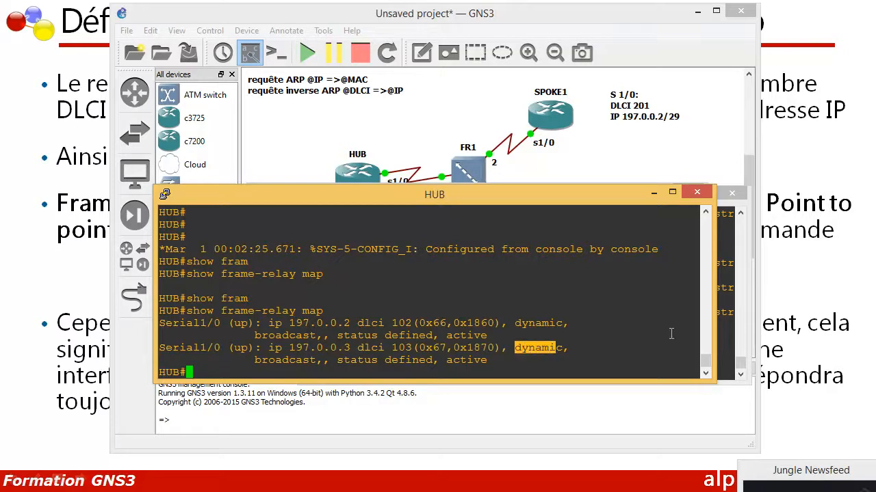
Run "show frame-relay map" on SPOKE2 and place its console above HUB's so both maps are readable
left_click(720, 323)
type("sh")
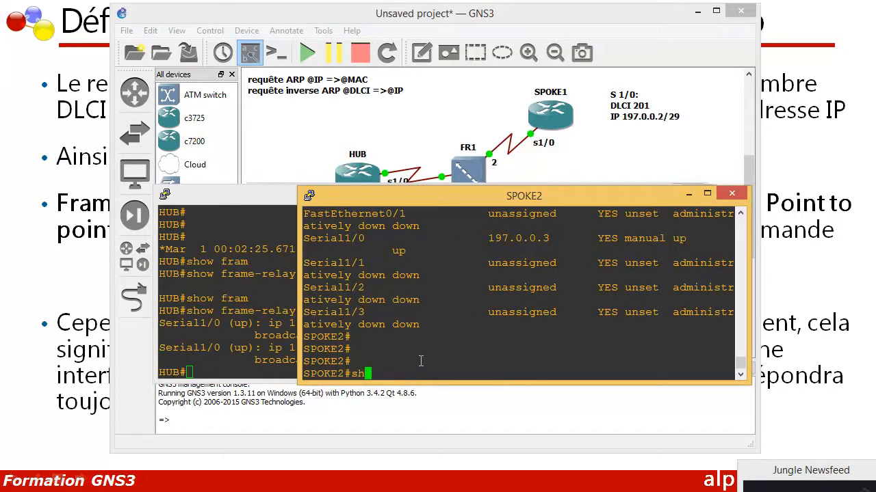
type("ow frame")
key("Tab")
type("map")
key("Return")
left_click_drag(516, 205, 357, 77)
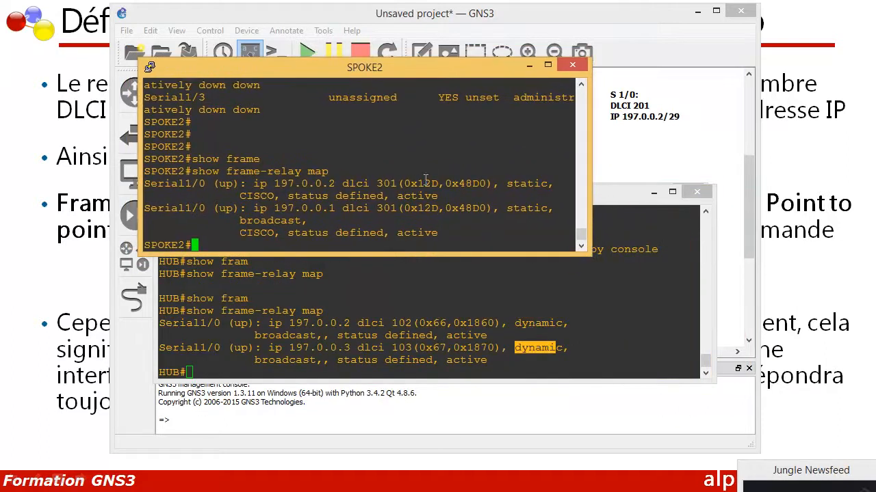
Compare the mapping type of SPOKE2's 197.0.0.2 entry with that of HUB's 197.0.0.2 entry
left_click_drag(507, 183, 547, 183)
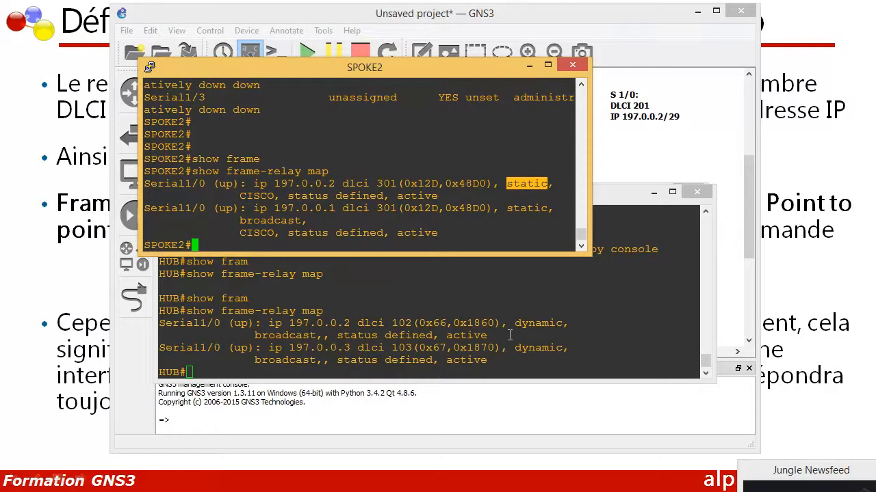
left_click_drag(509, 323, 561, 325)
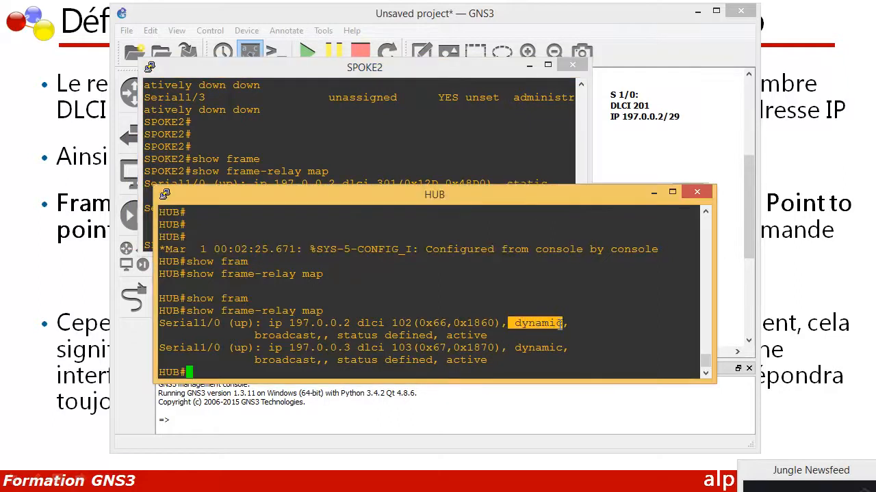
left_click(490, 161)
left_click_drag(500, 183, 547, 183)
left_click_drag(508, 323, 561, 322)
left_click(504, 177)
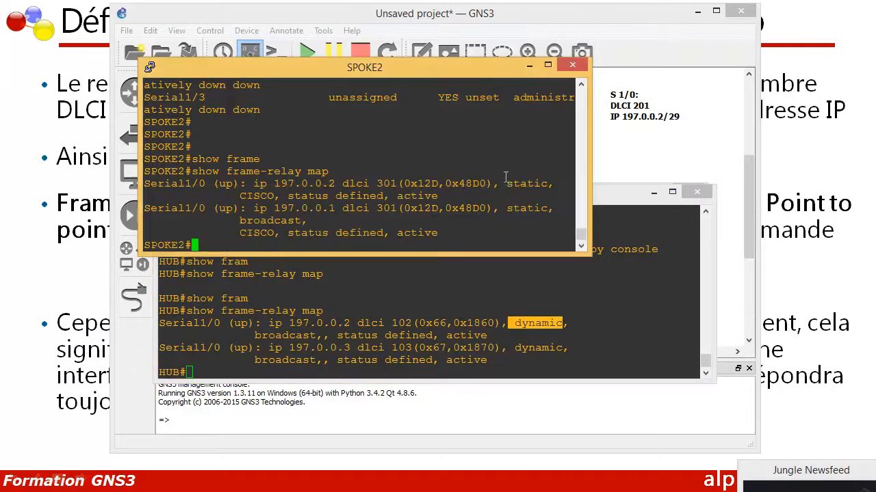
left_click_drag(507, 184, 549, 184)
left_click_drag(516, 324, 561, 325)
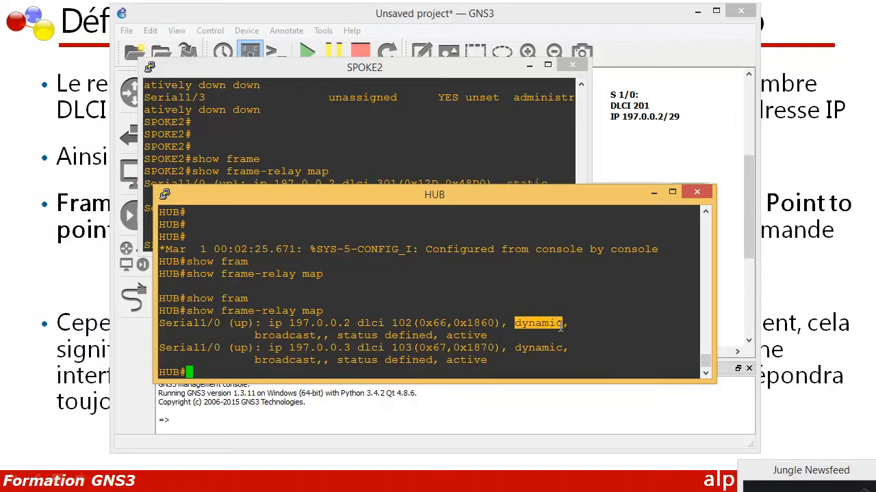
Display SPOKE1's mappings with "show frame-relay map", check the type of the 197.0.0.3 entry, and minimize its console
left_click(479, 491)
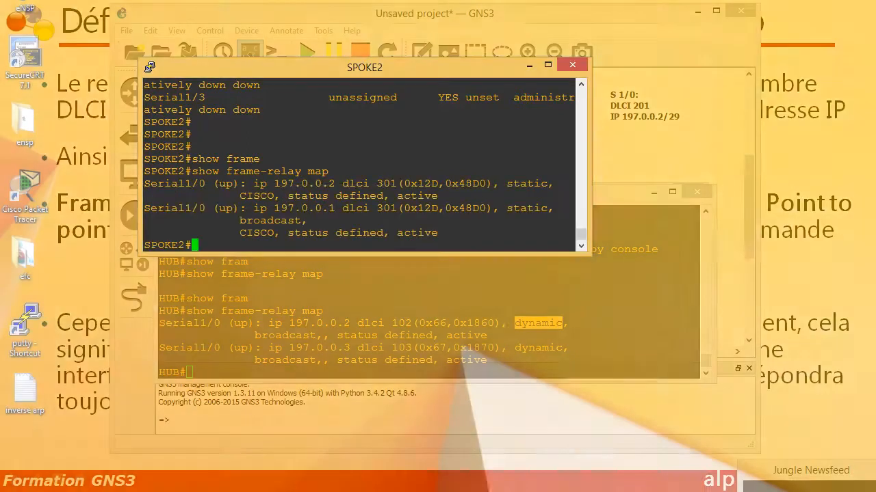
left_click(628, 487)
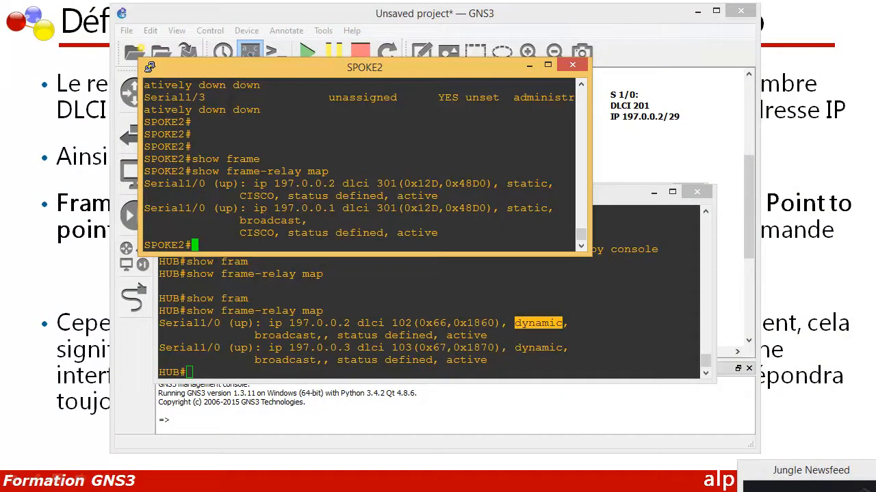
left_click(479, 491)
left_click(479, 484)
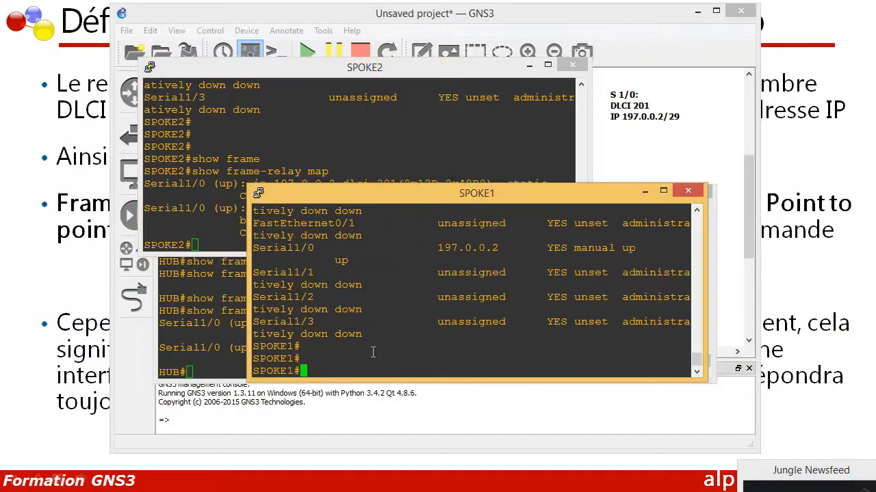
type("show fram")
key("Tab")
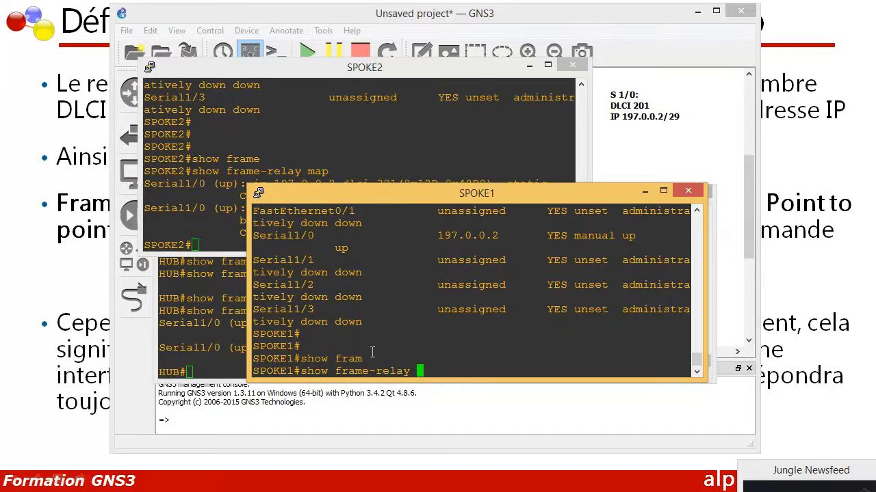
type("map")
key("Return")
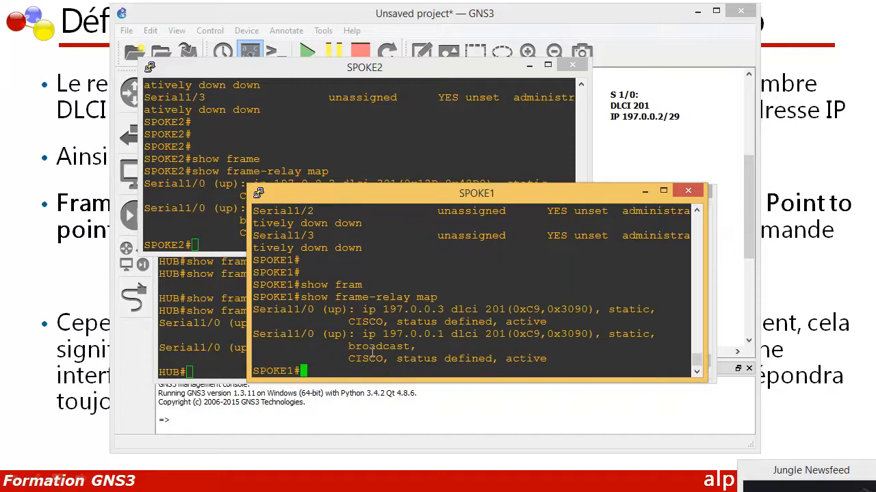
left_click_drag(608, 310, 655, 310)
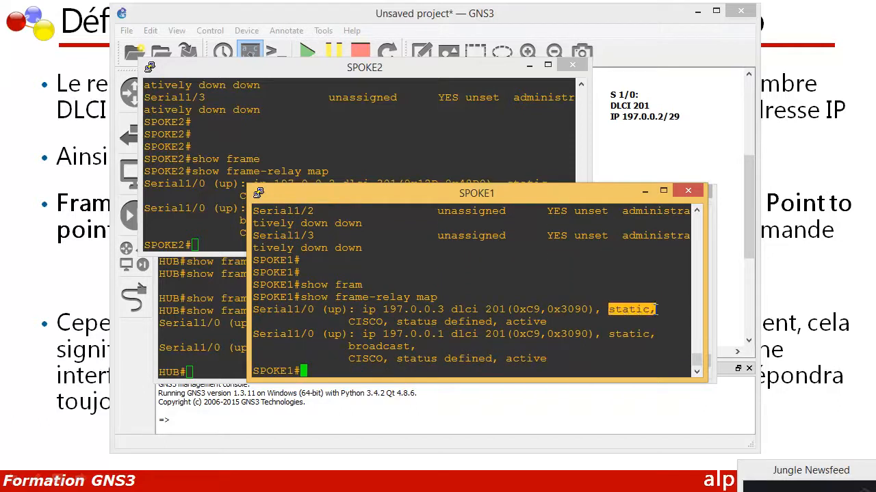
left_click(645, 193)
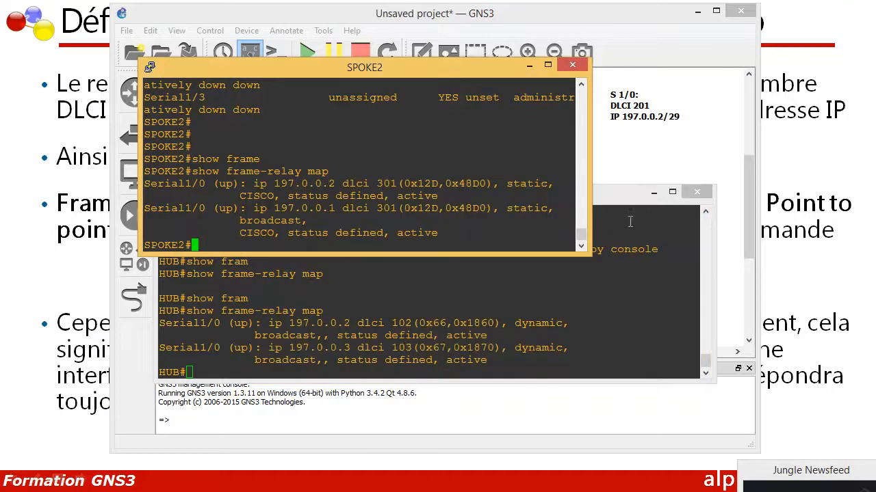
Recheck the mapping type of HUB's 197.0.0.2 entry and return to a fresh HUB prompt
left_click(528, 303)
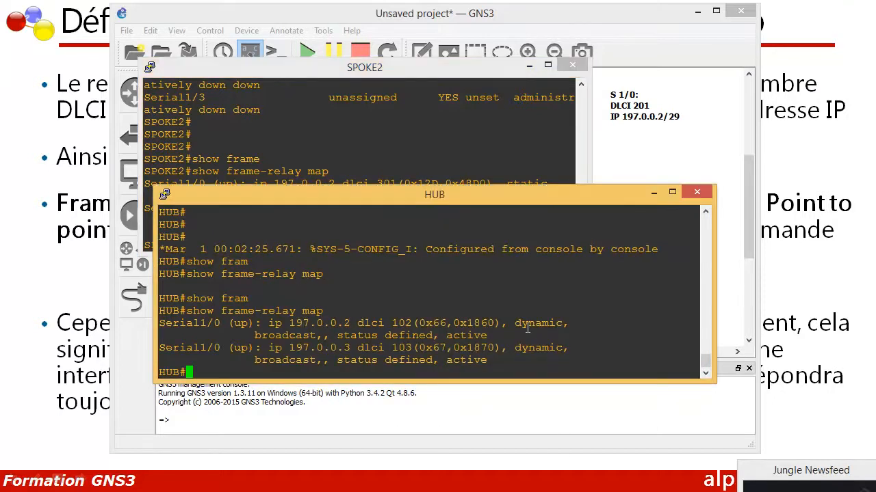
double_click(523, 322)
left_click(482, 331)
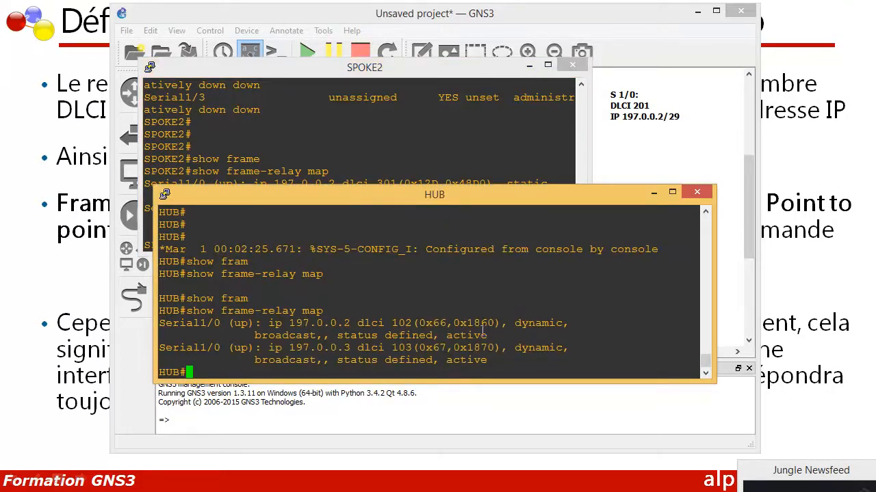
double_click(525, 323)
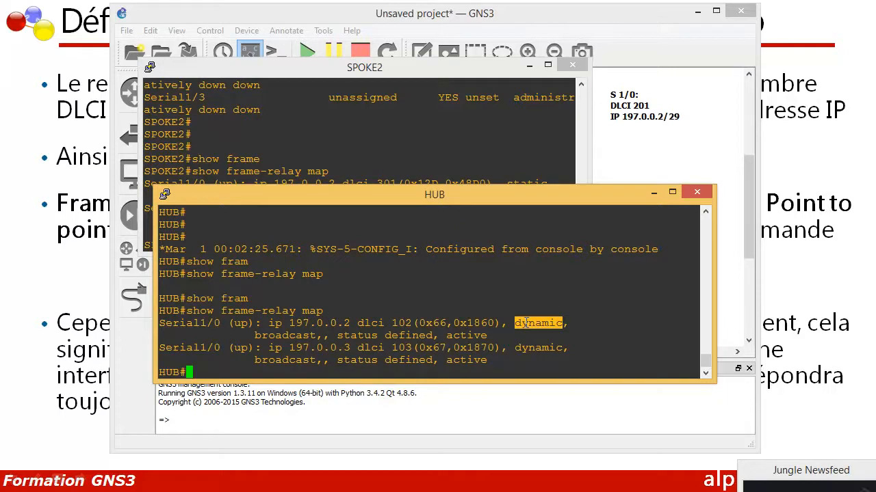
left_click(212, 370)
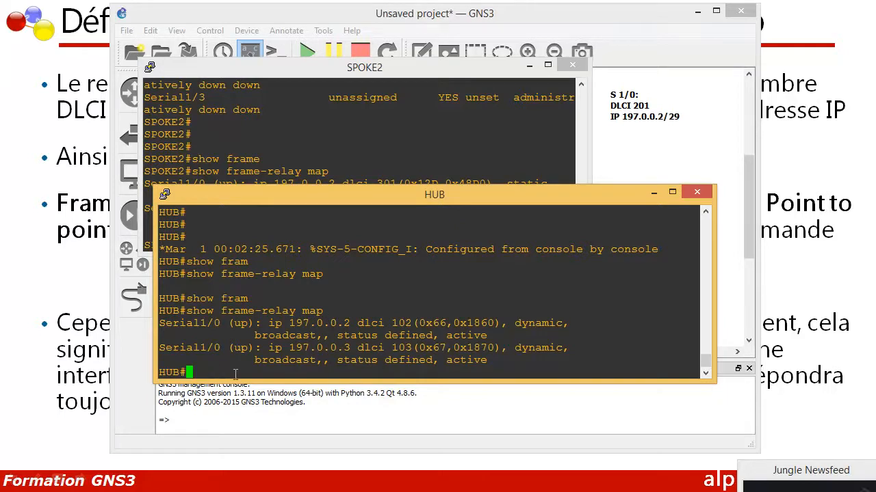
key("Return")
key("Return")
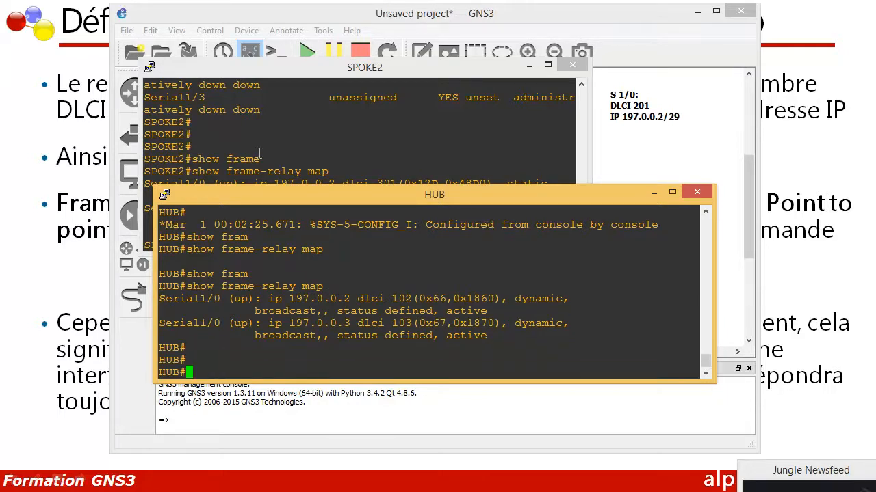
Test connectivity from SPOKE1 to SPOKE2 with "ping 197.0.0.3" and check the success rate
left_click(266, 99)
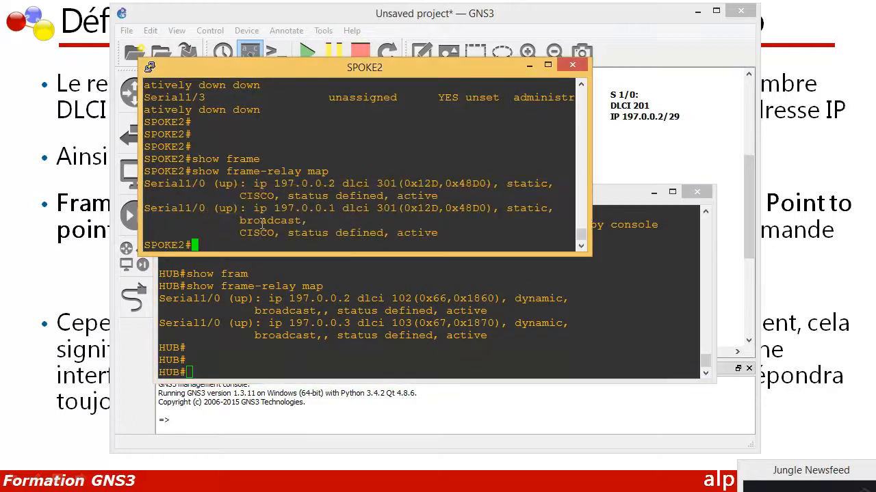
left_click(479, 491)
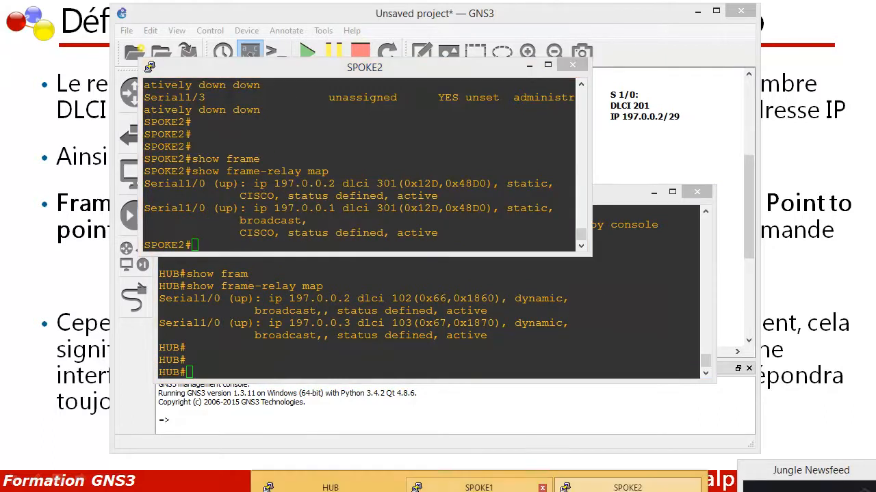
left_click(478, 487)
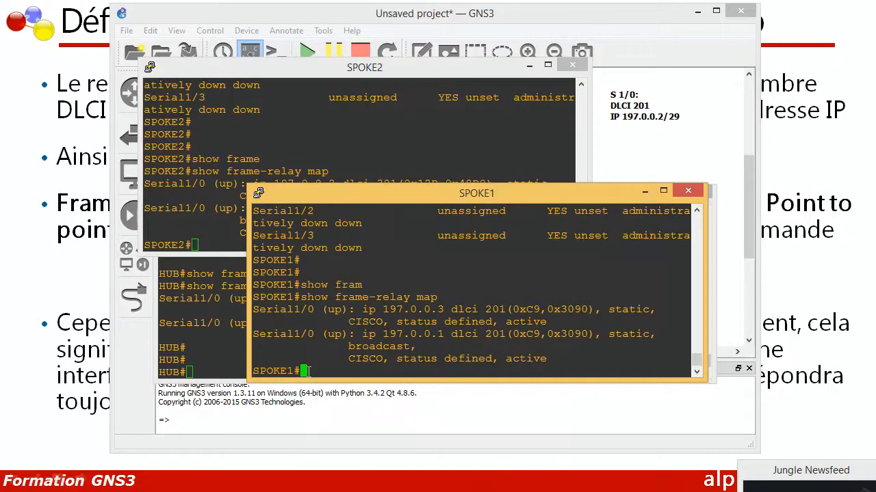
type("ping 197.0.0.3")
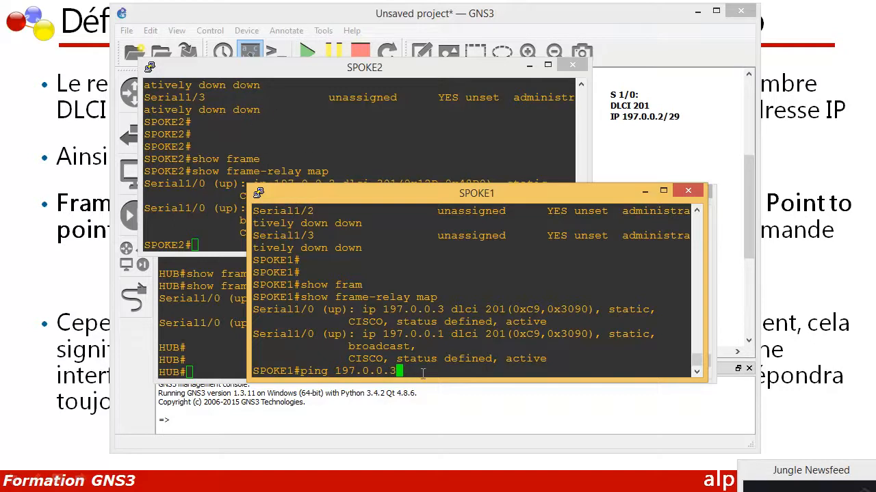
key("Return")
left_click_drag(479, 347, 342, 351)
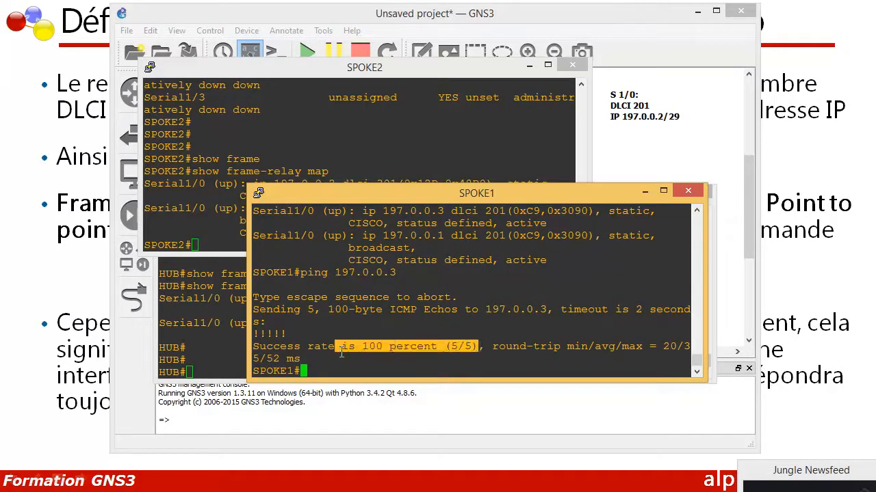
Test connectivity from SPOKE2 to SPOKE1 with "ping 197.0.0.2"
left_click(360, 133)
type("ping 1")
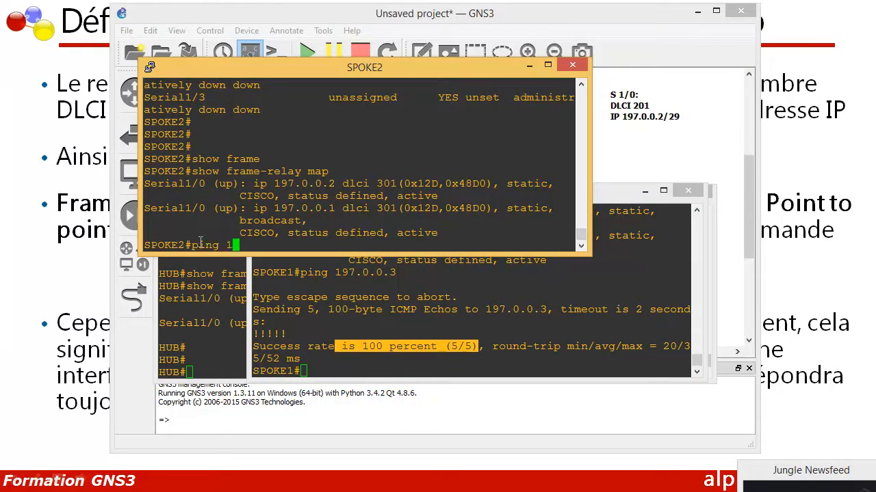
type("97.0.0.2")
key("Return")
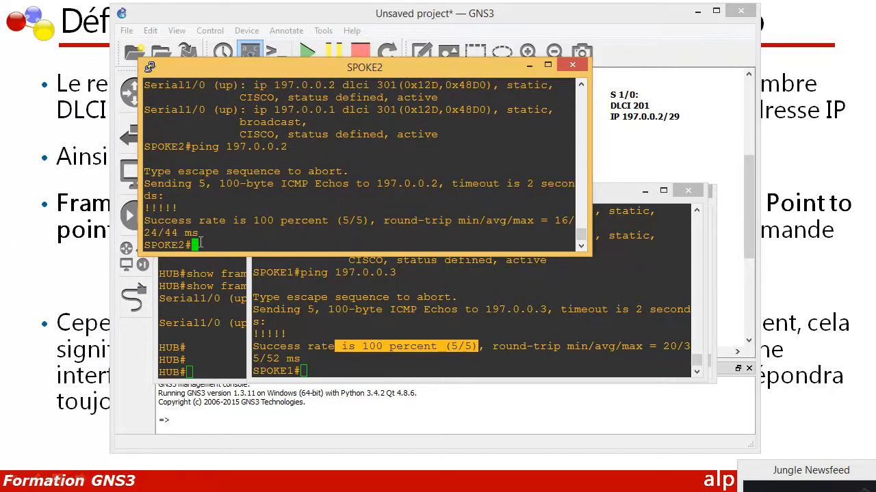
Test connectivity from SPOKE2 to HUB with "ping 197.0.0.1"
key("Up")
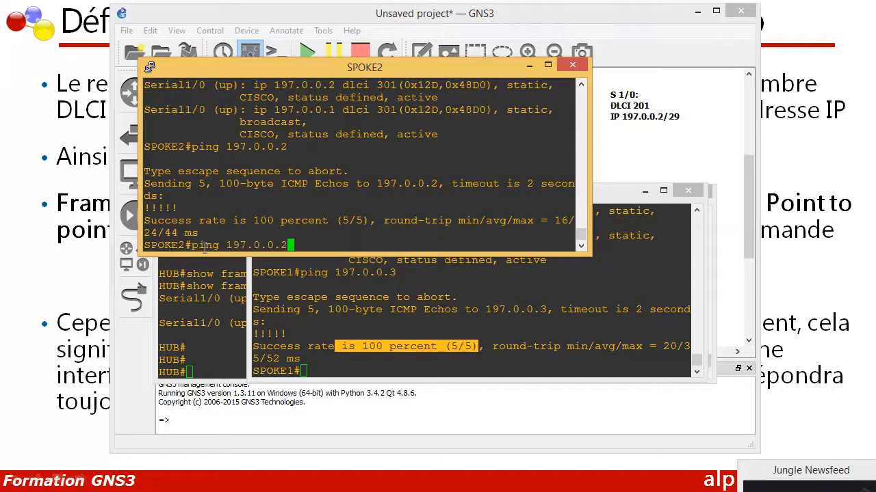
key("BackSpace")
type("1")
key("Return")
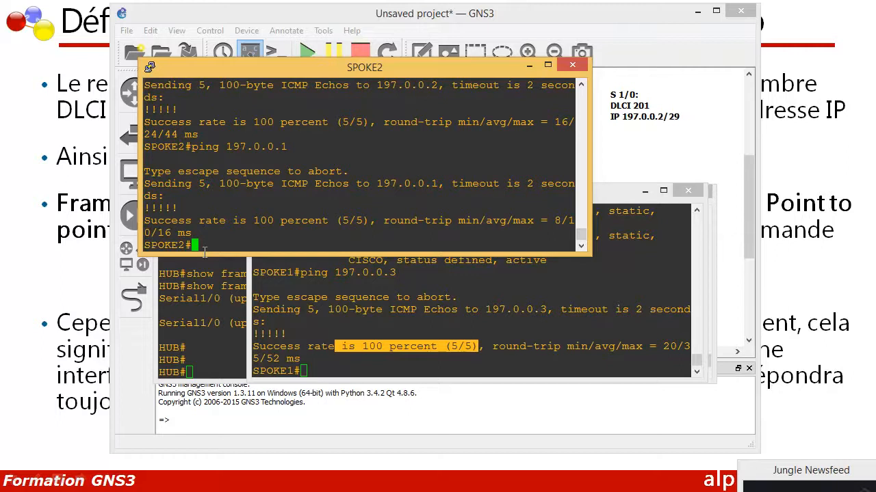
Test connectivity from SPOKE1 to HUB with "ping 197.0.0.1"
left_click(310, 376)
key("Up")
key("BackSpace")
type("197.0.0.1")
key("Return")
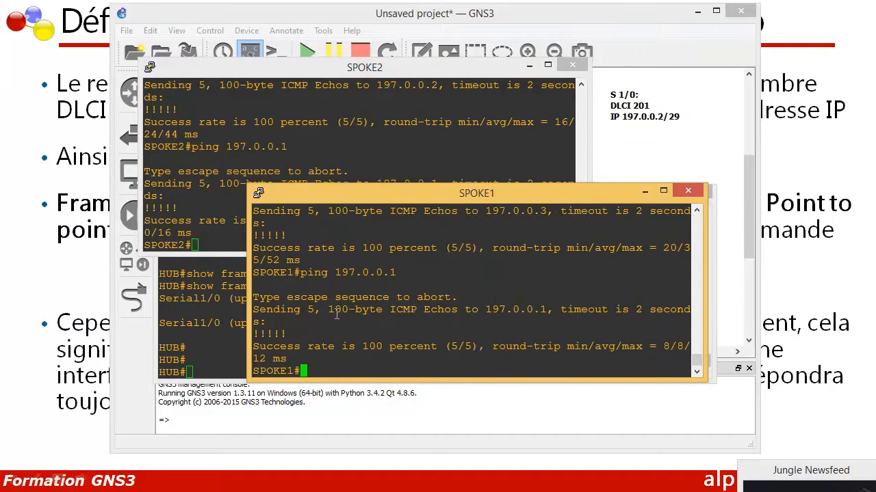
Try to ping HUB's own address from its console with "ping 197.0.0.1"
left_click(204, 366)
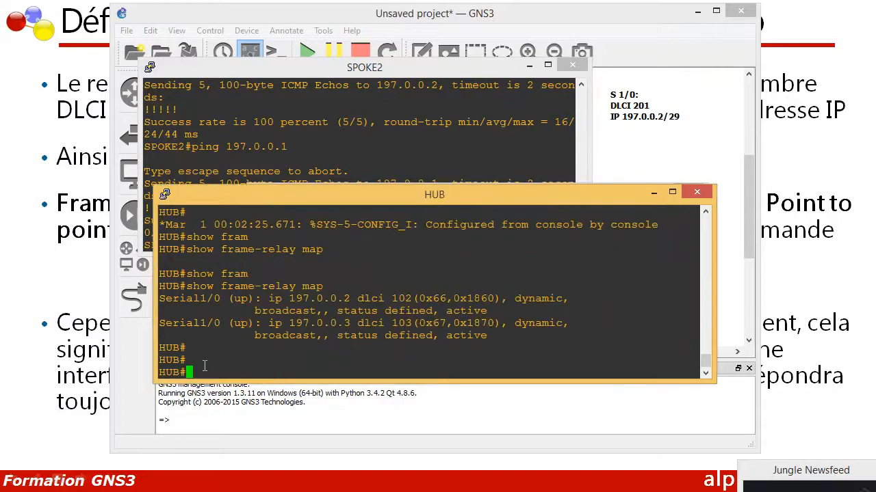
type("ping 197.0.0.1")
key("Return")
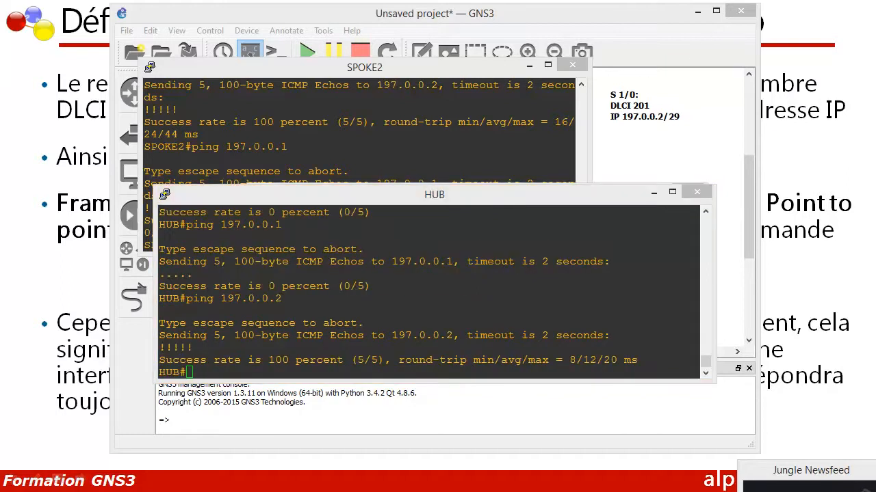
Test connectivity from HUB to SPOKE1 with "ping 197.0.0.2"
left_click(197, 370)
key("Up")
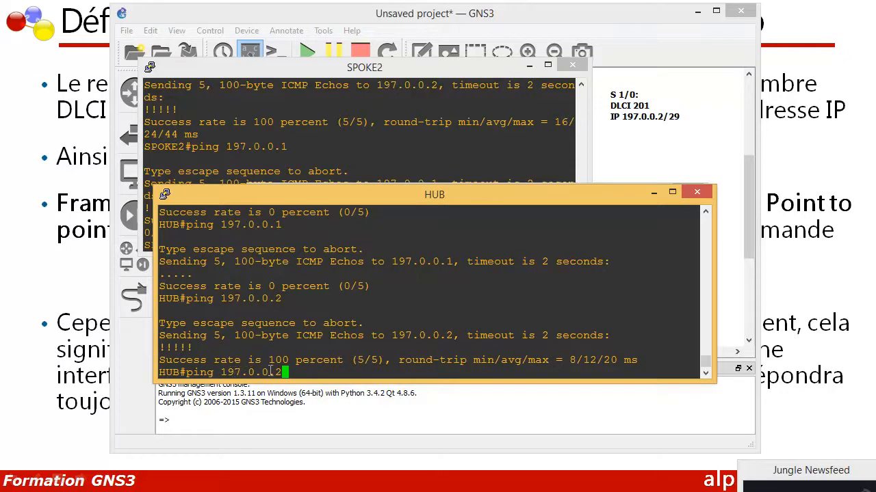
key("Return")
Test connectivity from HUB to SPOKE2 with "ping 197.0.0.3" and check the ping success rates
key("Up")
key("BackSpace")
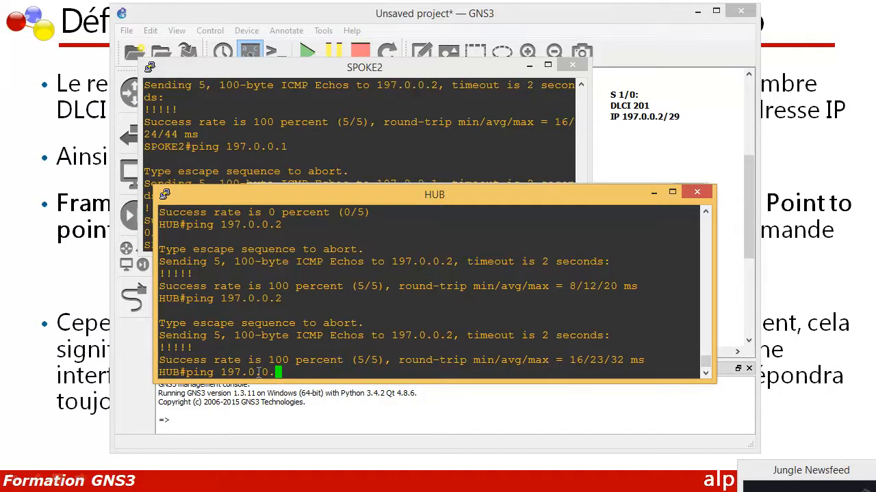
type("3")
key("Return")
left_click_drag(392, 360, 348, 291)
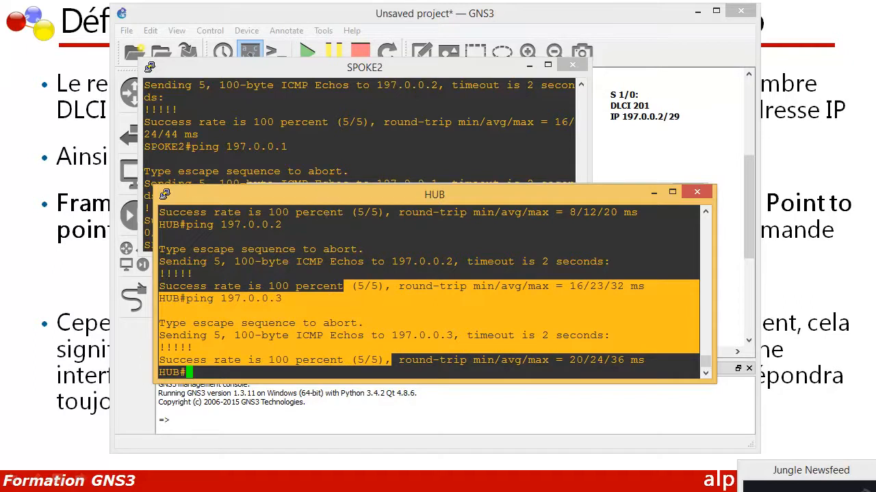
mouse_move(438, 489)
left_click(506, 472)
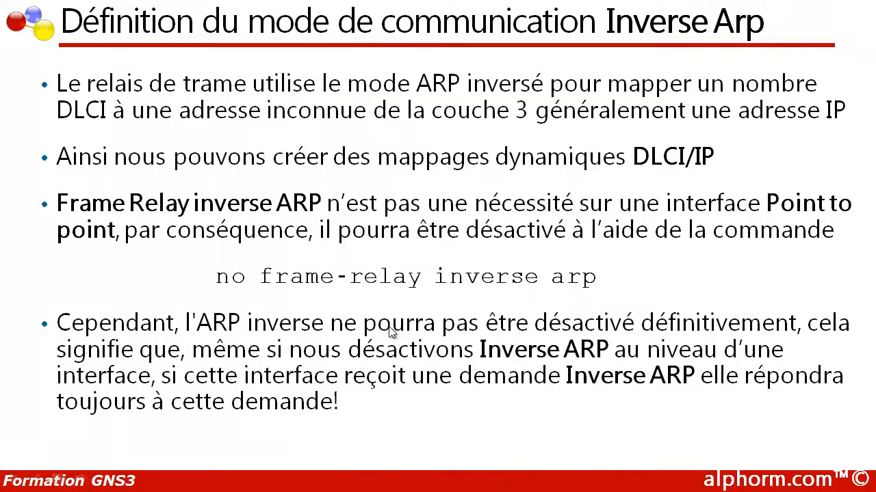
left_click(368, 288)
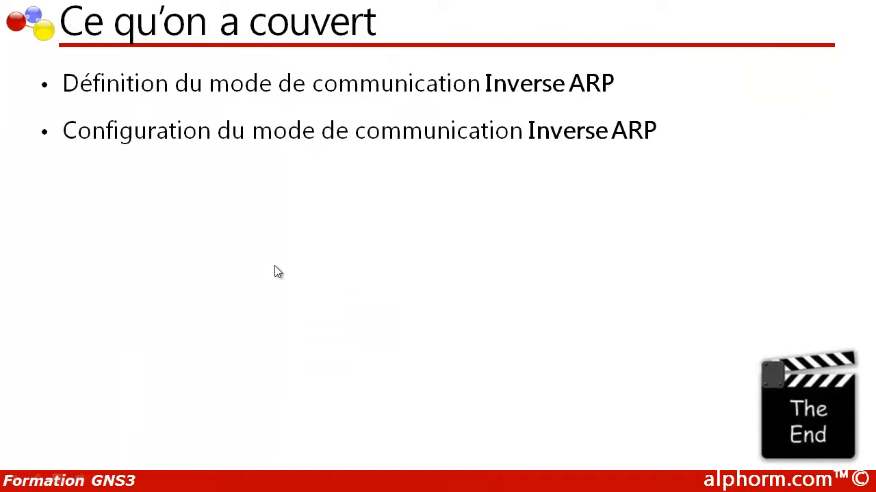